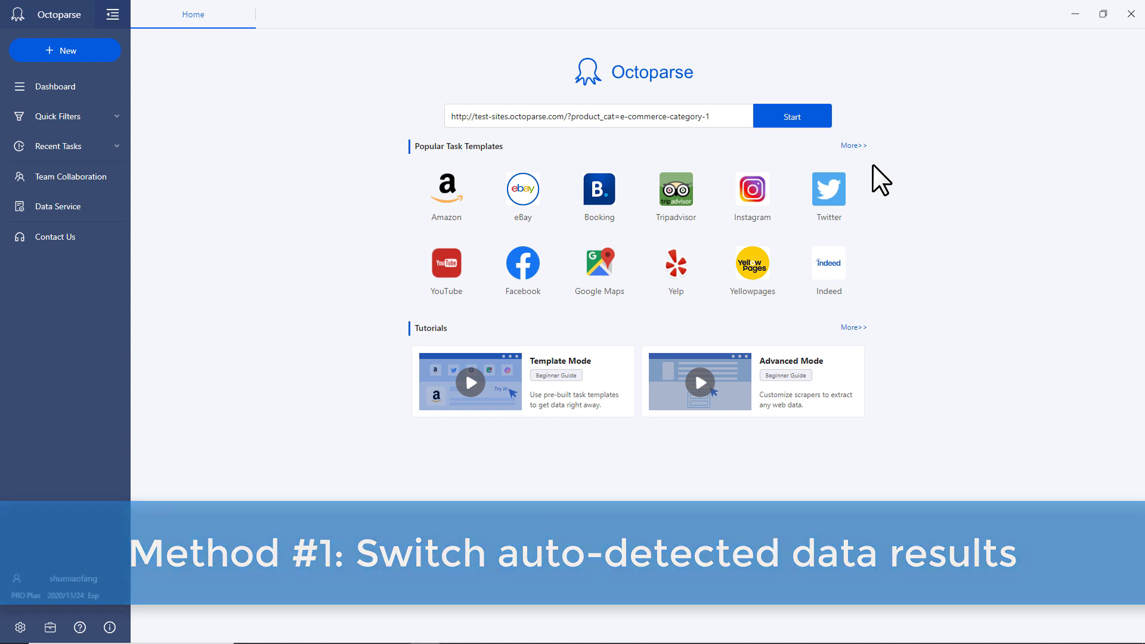
Start a task on the category page and auto-detect, cycling results until the product list (1/4) shows
{"action": "left_click", "coordinate": [817, 118]}
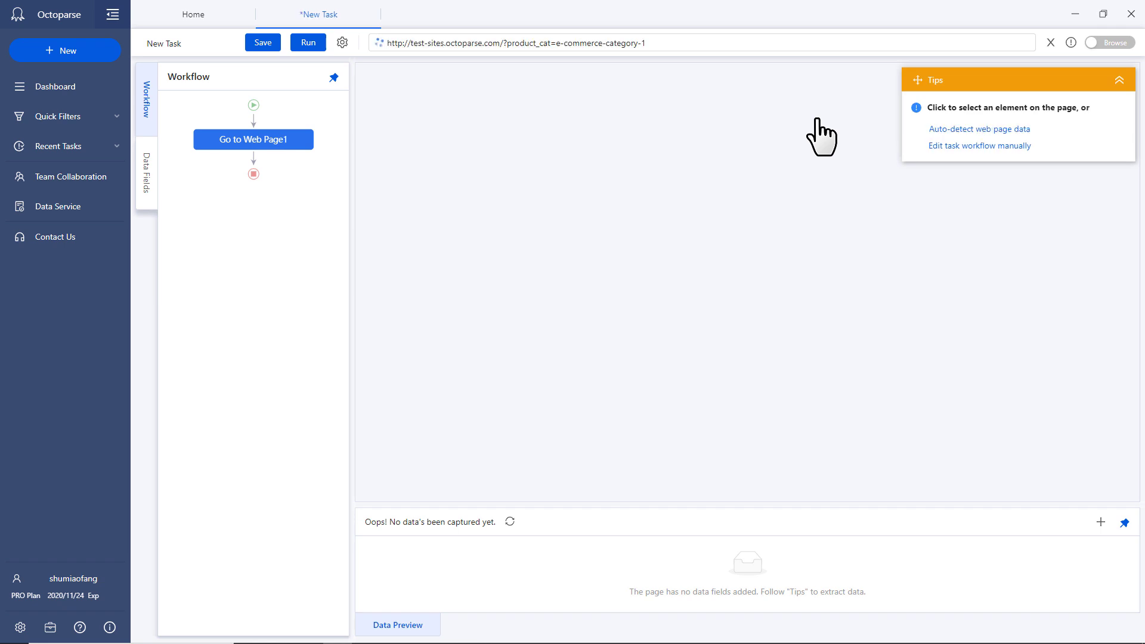
{"action": "left_click", "coordinate": [933, 129]}
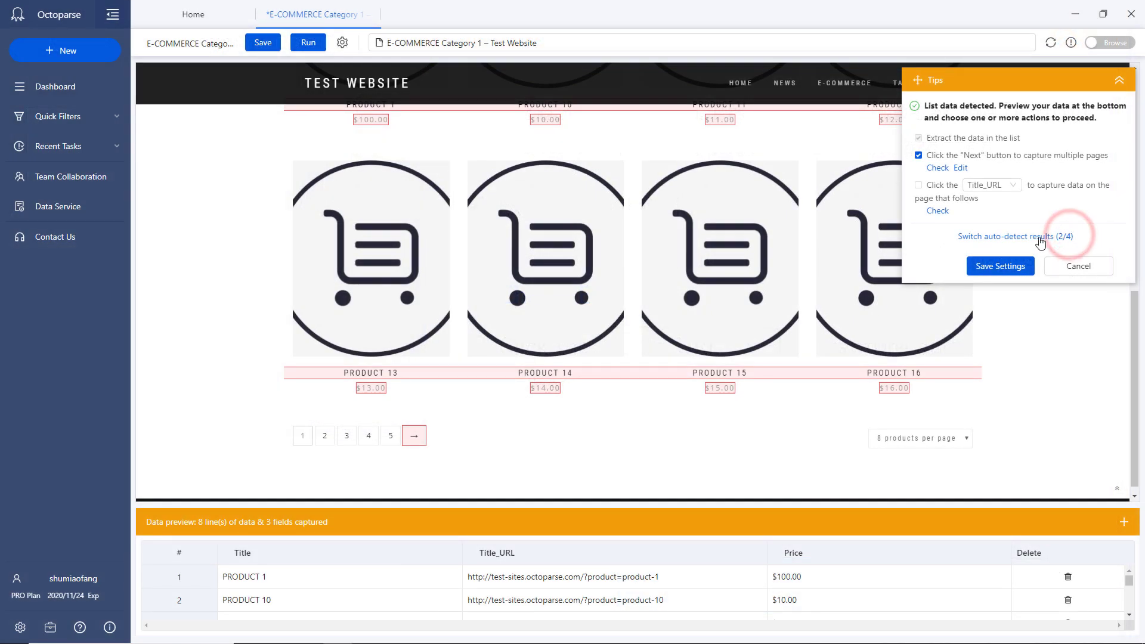
{"action": "left_click", "coordinate": [1041, 239]}
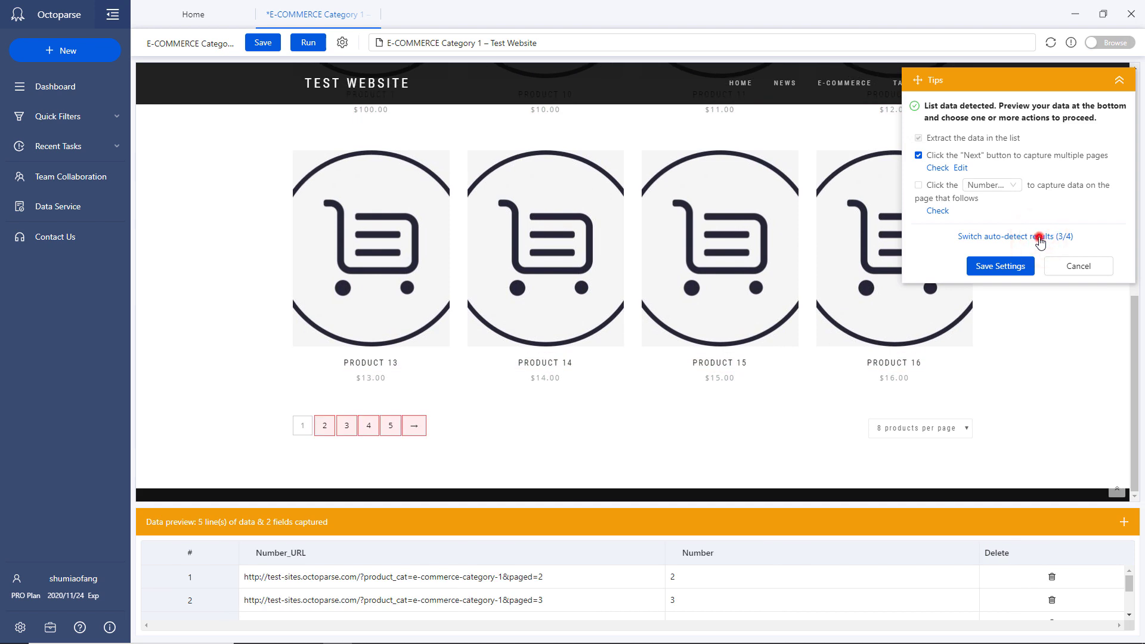
{"action": "left_click", "coordinate": [1041, 239]}
{"action": "left_click", "coordinate": [1041, 239]}
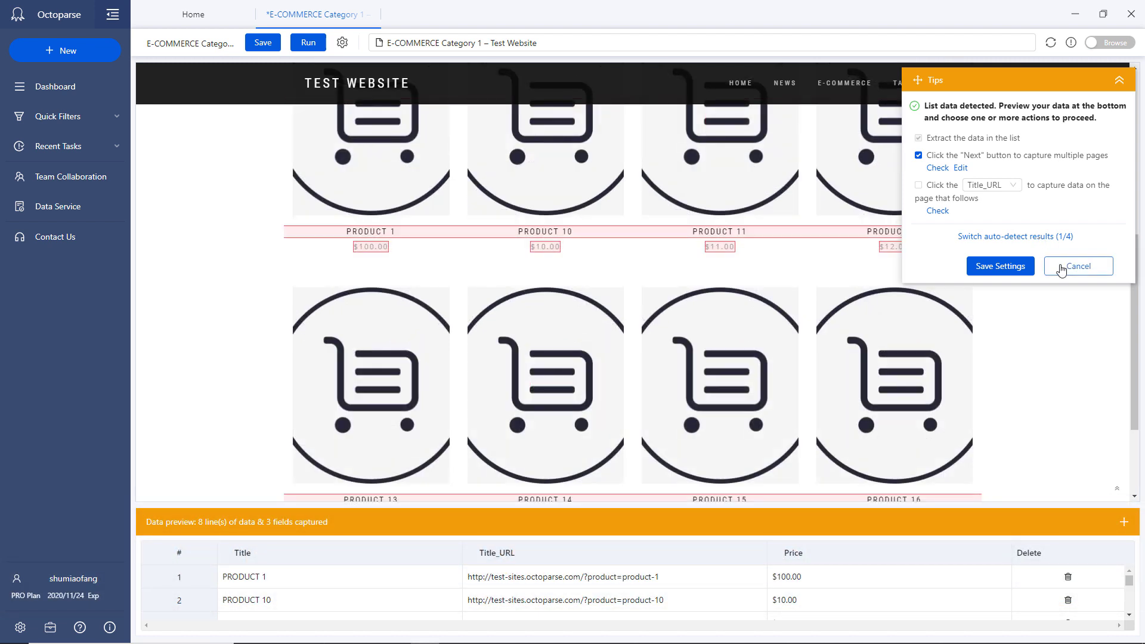
Cancel auto-detect and extract the text of all 8 product titles
{"action": "left_click", "coordinate": [1062, 267]}
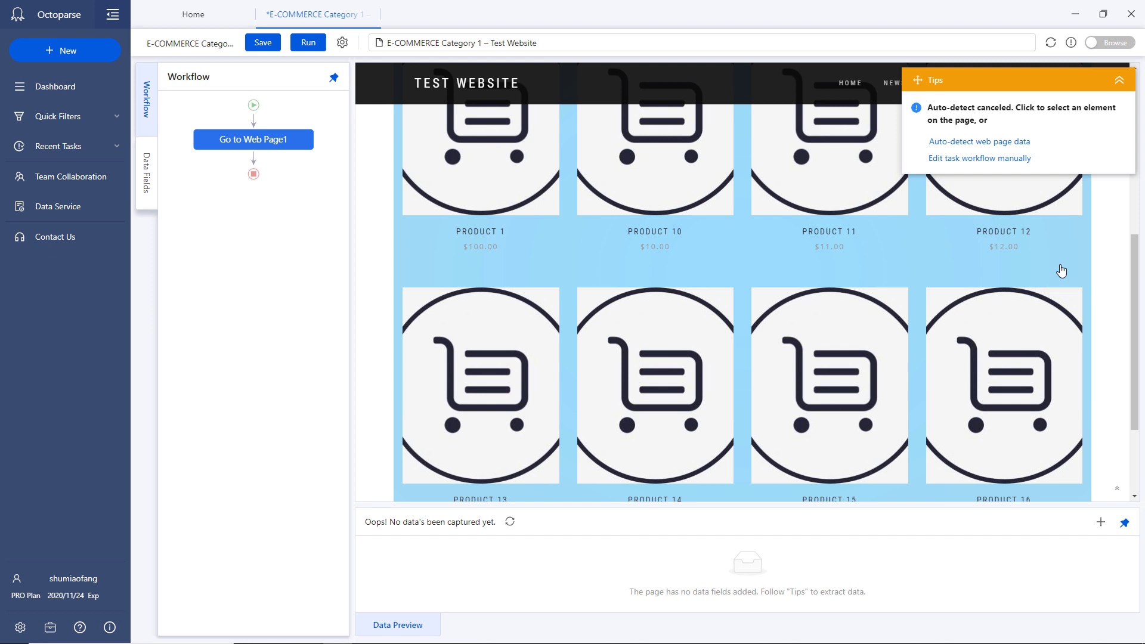
{"action": "left_click", "coordinate": [525, 230]}
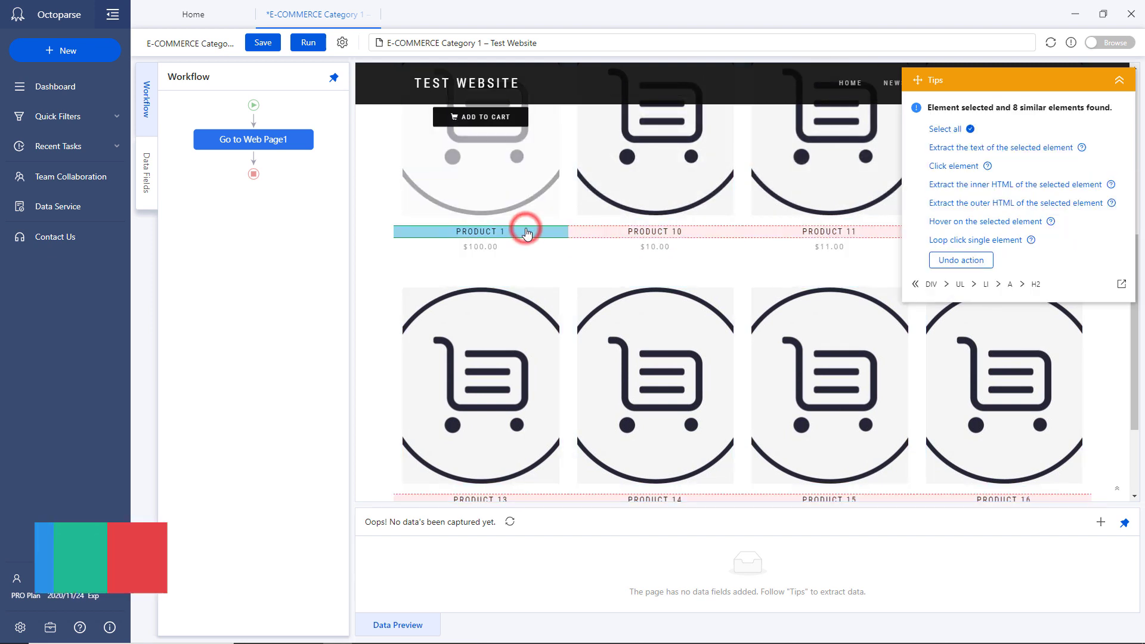
{"action": "left_click", "coordinate": [953, 130]}
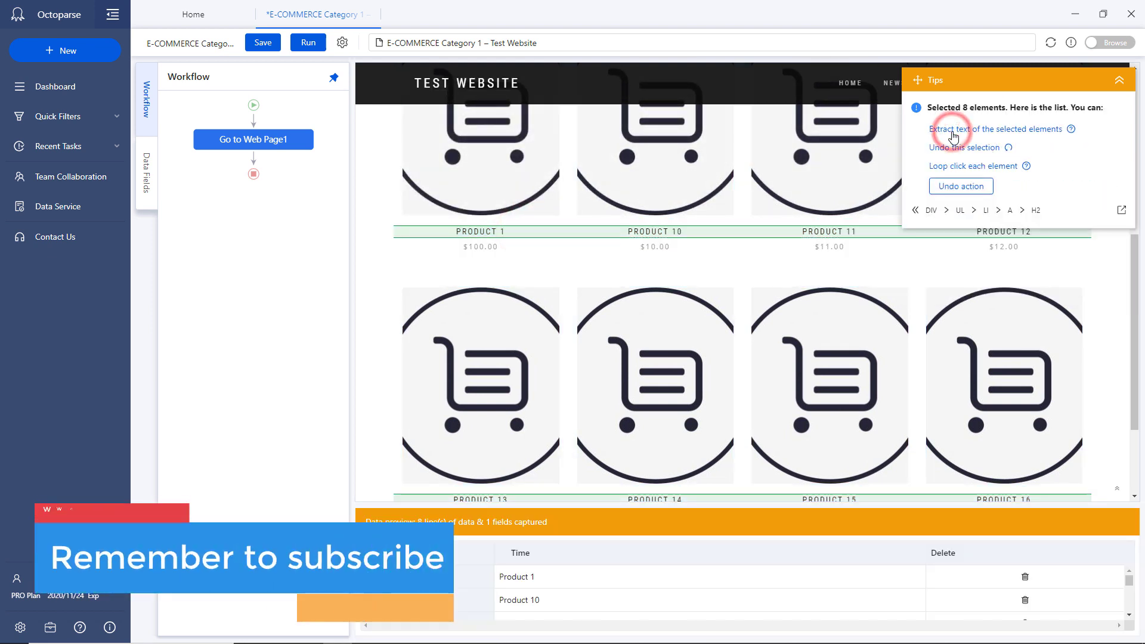
{"action": "left_click", "coordinate": [961, 130]}
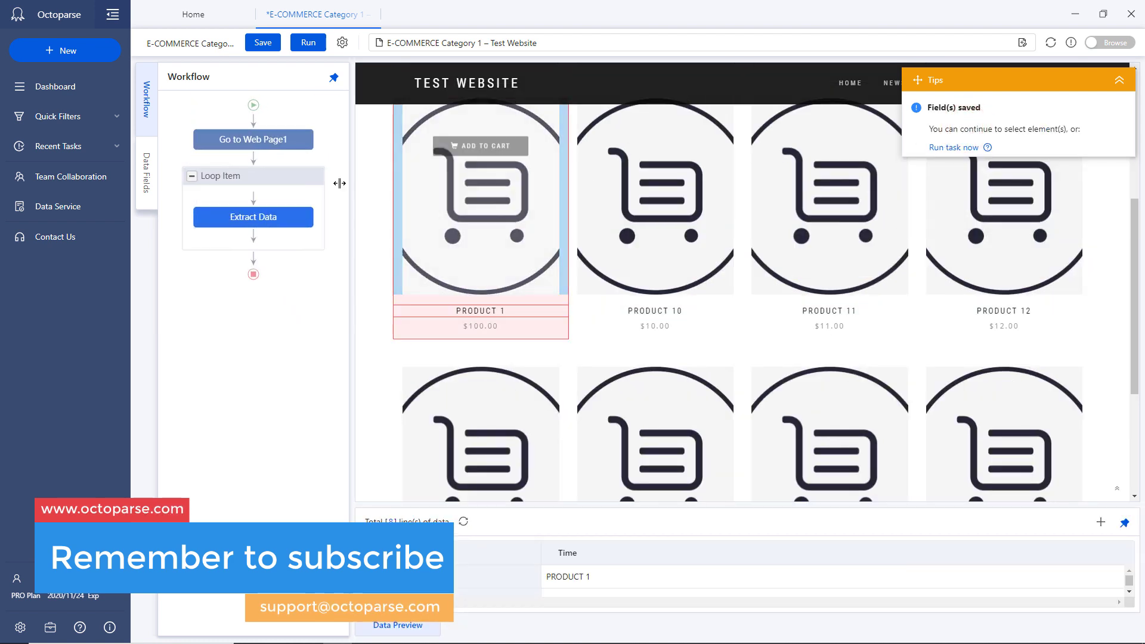
Add Product 1's $100.00 price as a new extracted field in Loop Item
{"action": "left_click", "coordinate": [299, 177]}
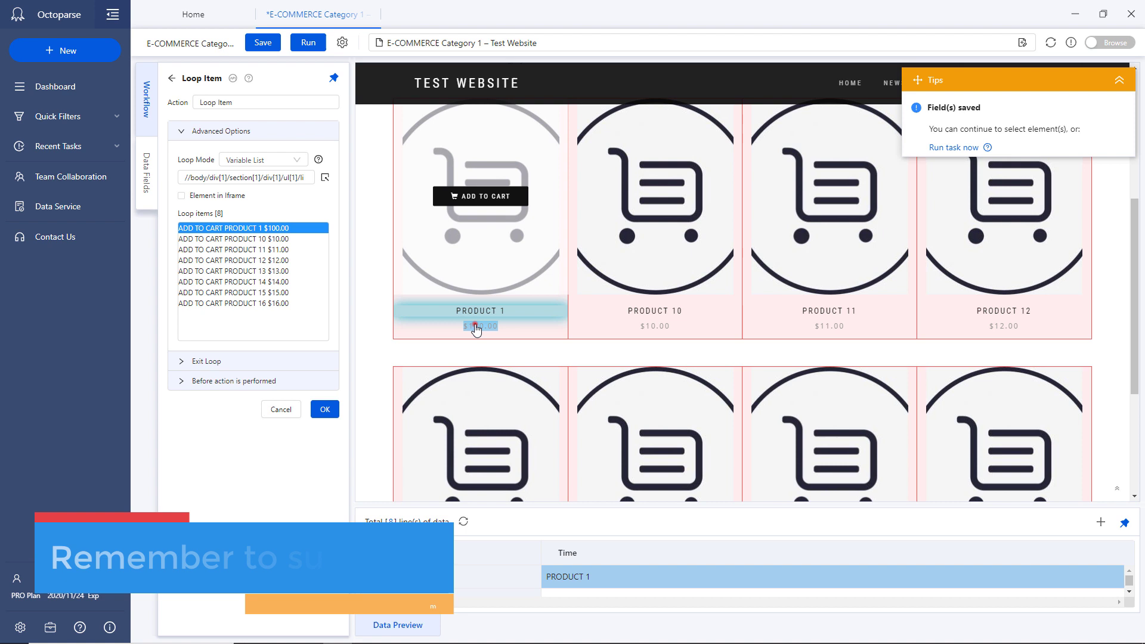
{"action": "left_click", "coordinate": [463, 326]}
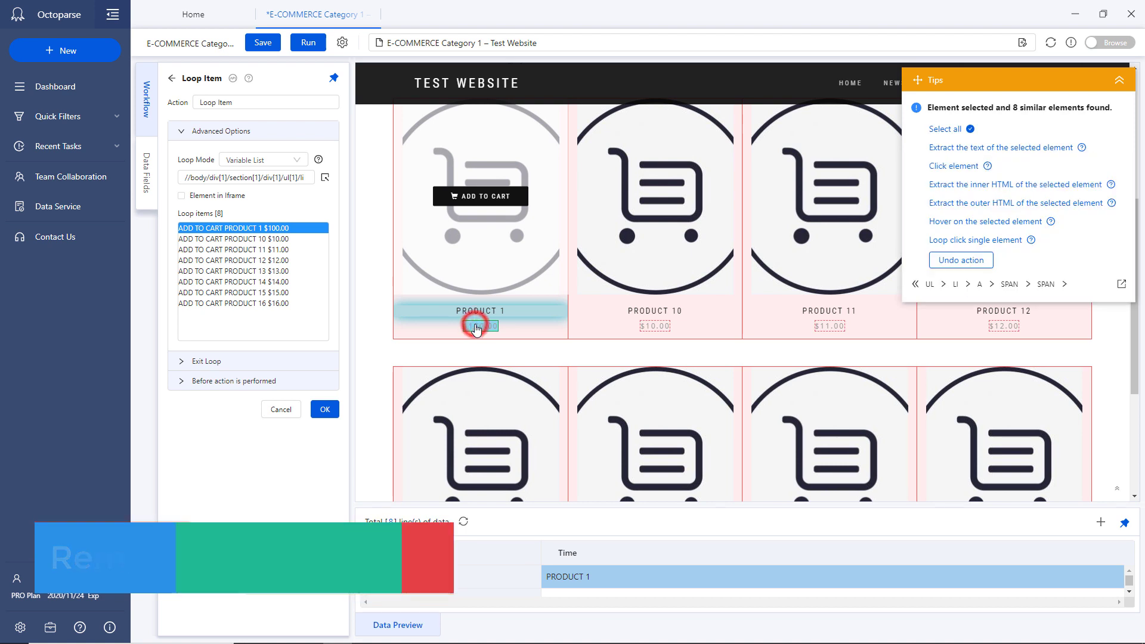
{"action": "left_click", "coordinate": [962, 149]}
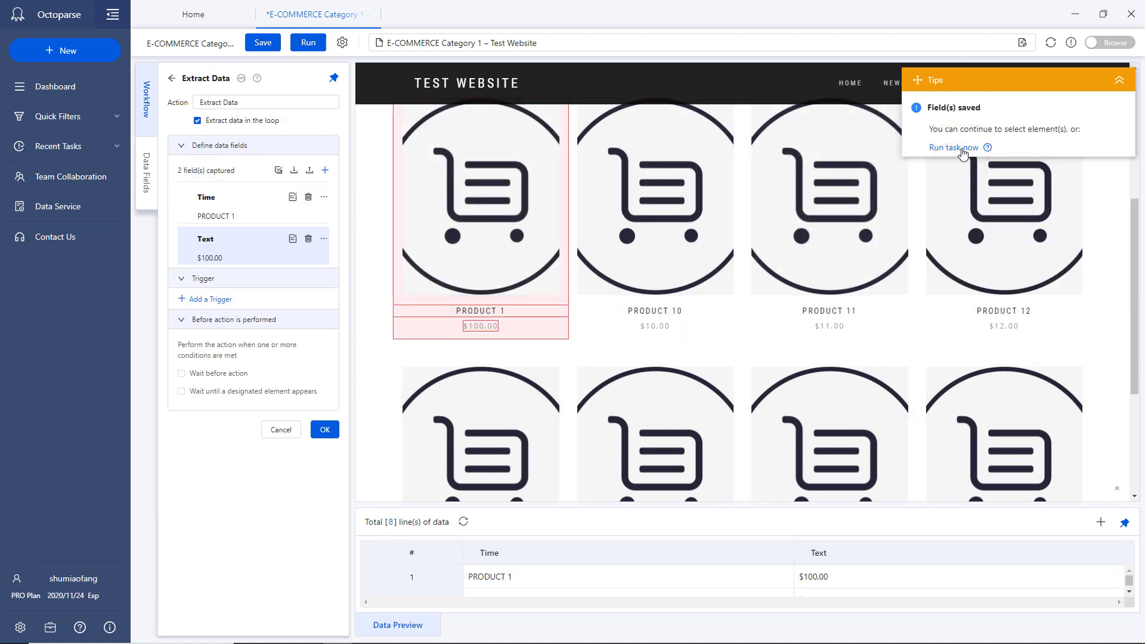
{"action": "left_click", "coordinate": [171, 81]}
Paginate by loop-clicking the next-page arrow below the product list
{"action": "scroll", "coordinate": [523, 358], "scroll_direction": "down", "scroll_amount": 3}
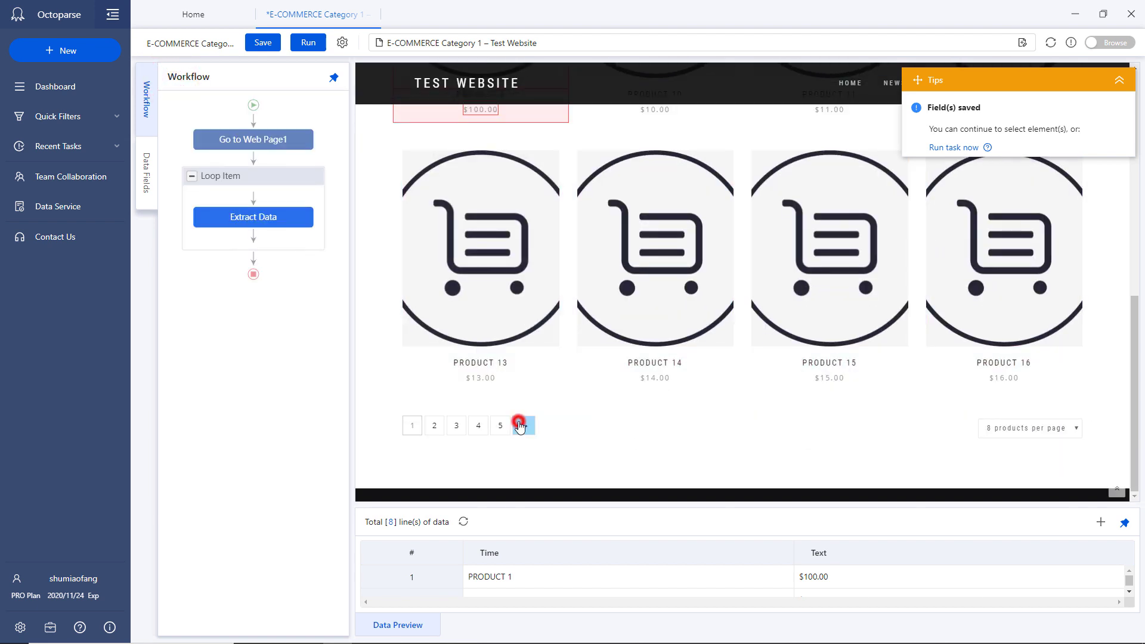
{"action": "left_click", "coordinate": [520, 425]}
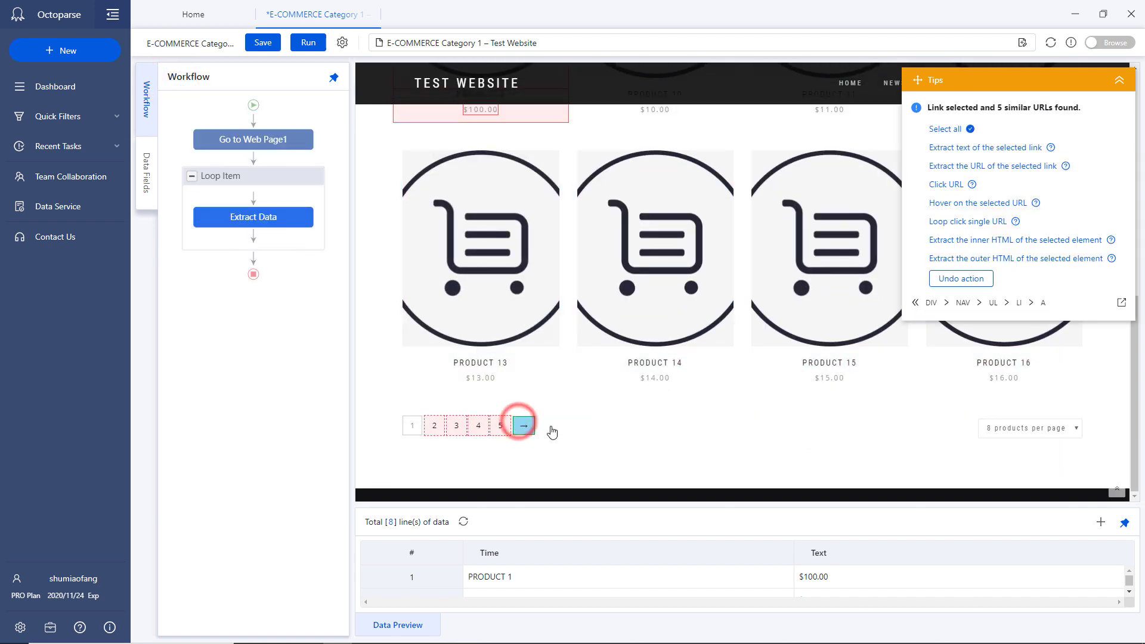
{"action": "left_click", "coordinate": [967, 223]}
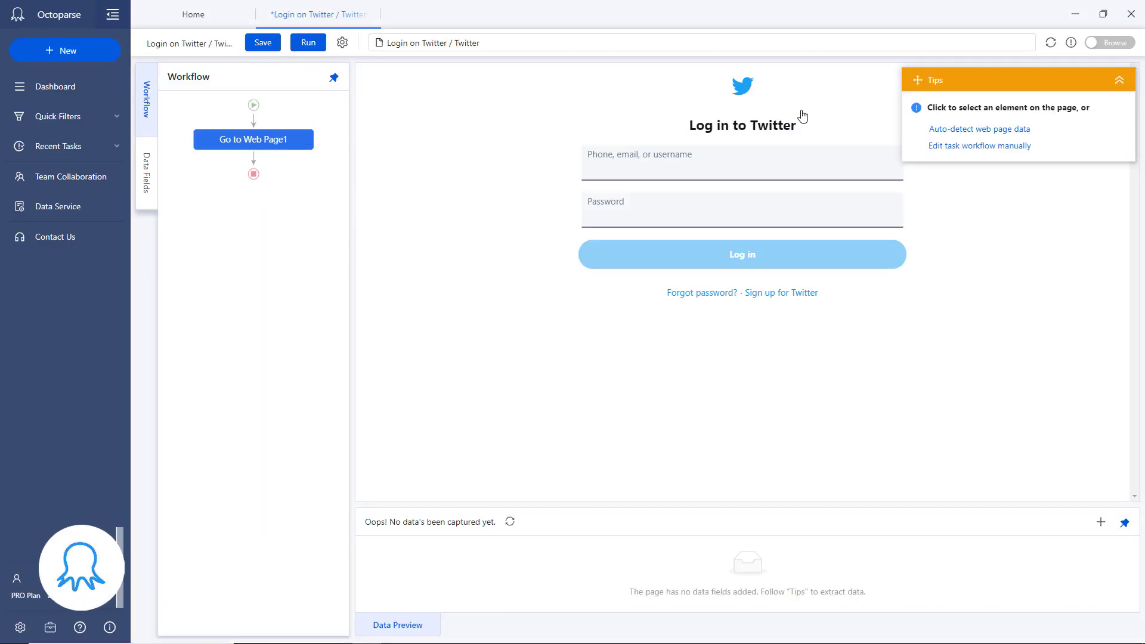
Enter the account username into the login page's username field
{"action": "left_click", "coordinate": [625, 174]}
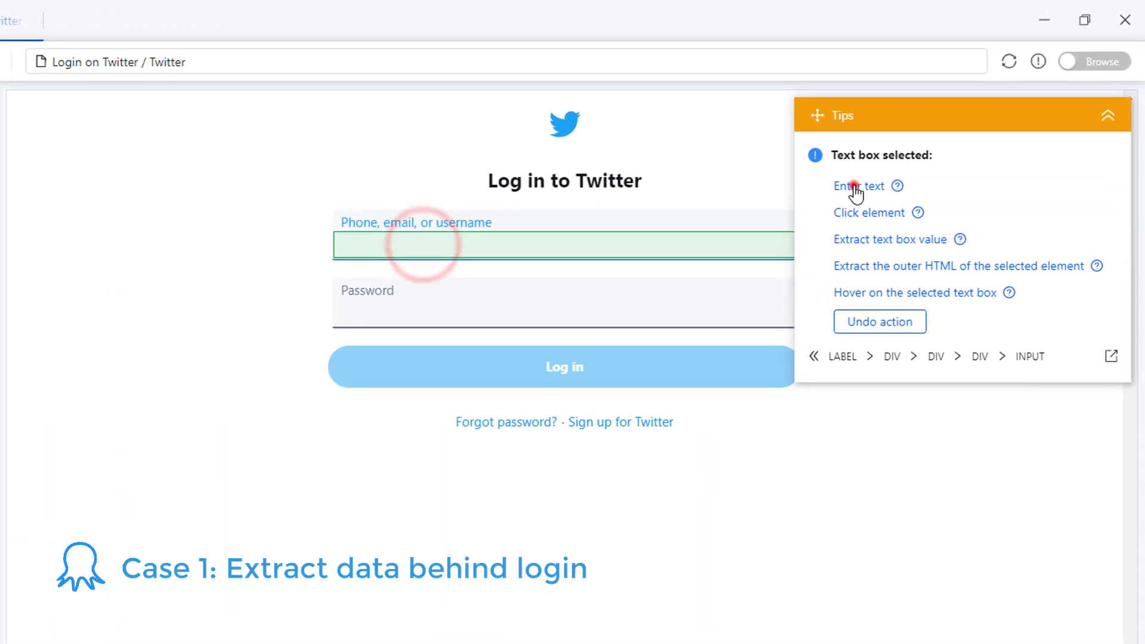
{"action": "left_click", "coordinate": [939, 135]}
{"action": "type", "text": "Octopaaaarse"}
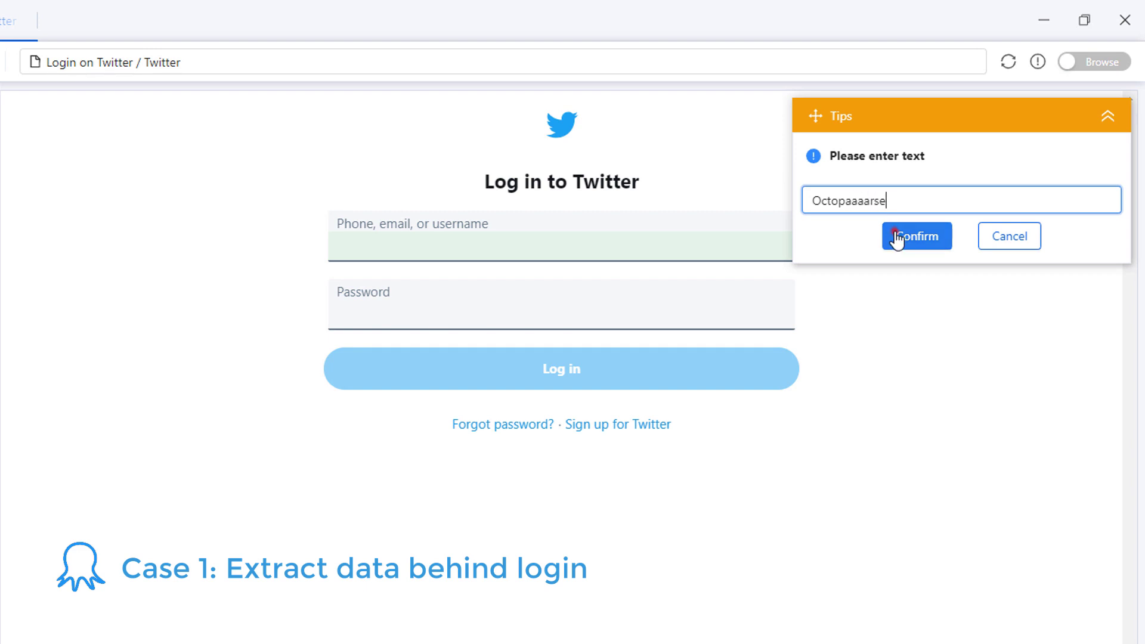
{"action": "left_click", "coordinate": [899, 235]}
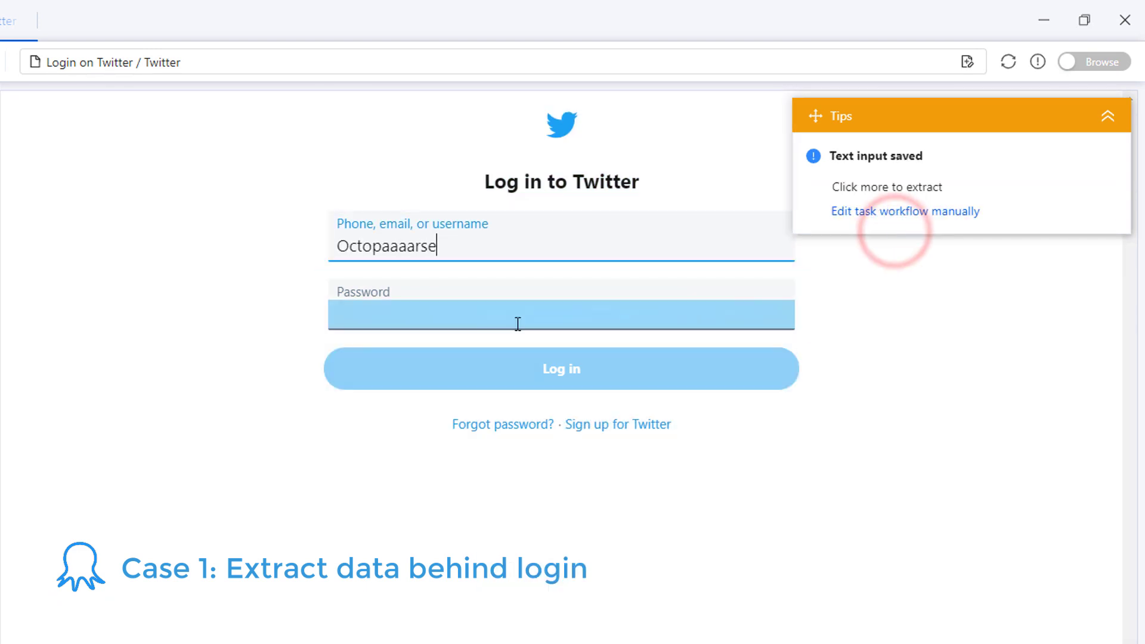
Enter the account password into the password field and select the Log in button
{"action": "left_click", "coordinate": [517, 324]}
{"action": "left_click", "coordinate": [859, 187]}
{"action": "type", "text": "justademo:)"}
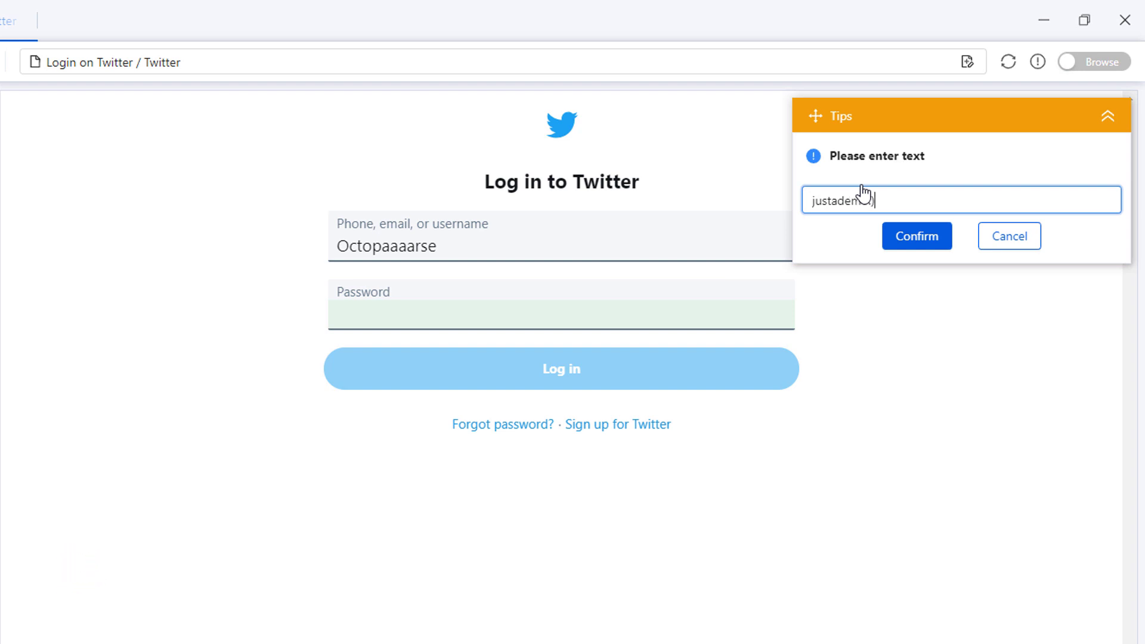
{"action": "left_click", "coordinate": [918, 240]}
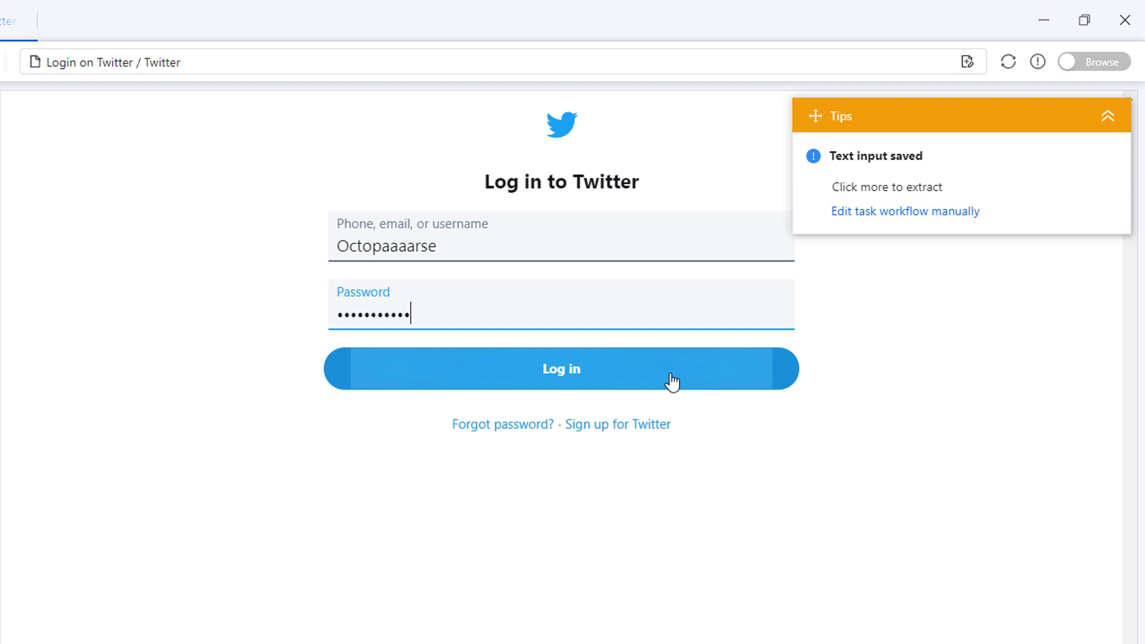
{"action": "left_click", "coordinate": [672, 371]}
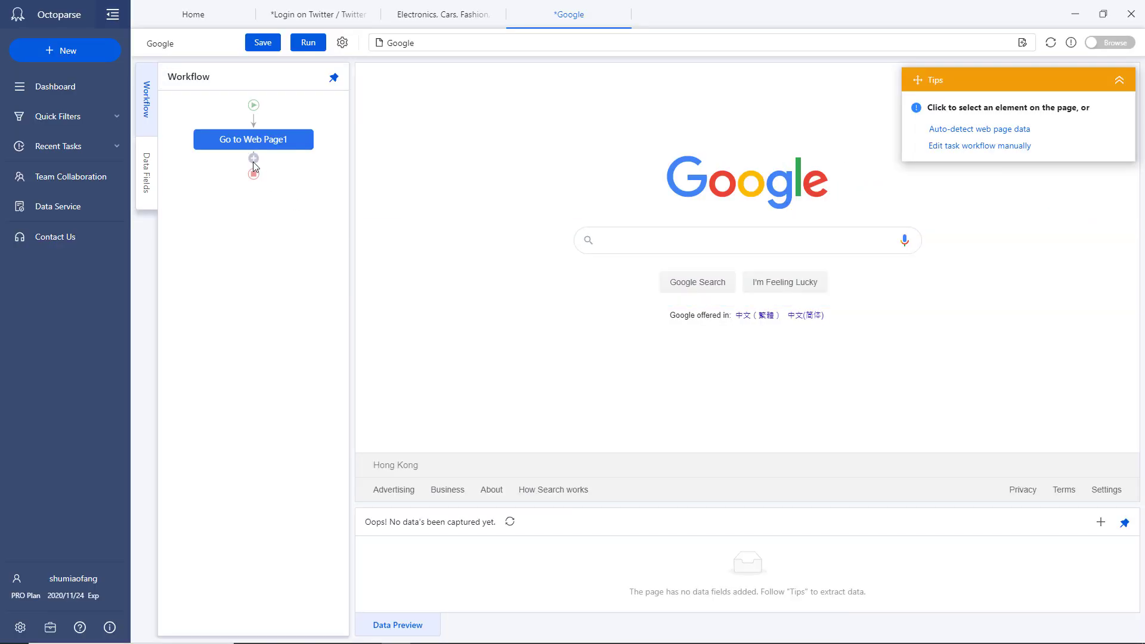
Add a loop after Go to Web Page1 and set its mode to Text List
{"action": "left_click", "coordinate": [251, 158]}
{"action": "left_click", "coordinate": [279, 222]}
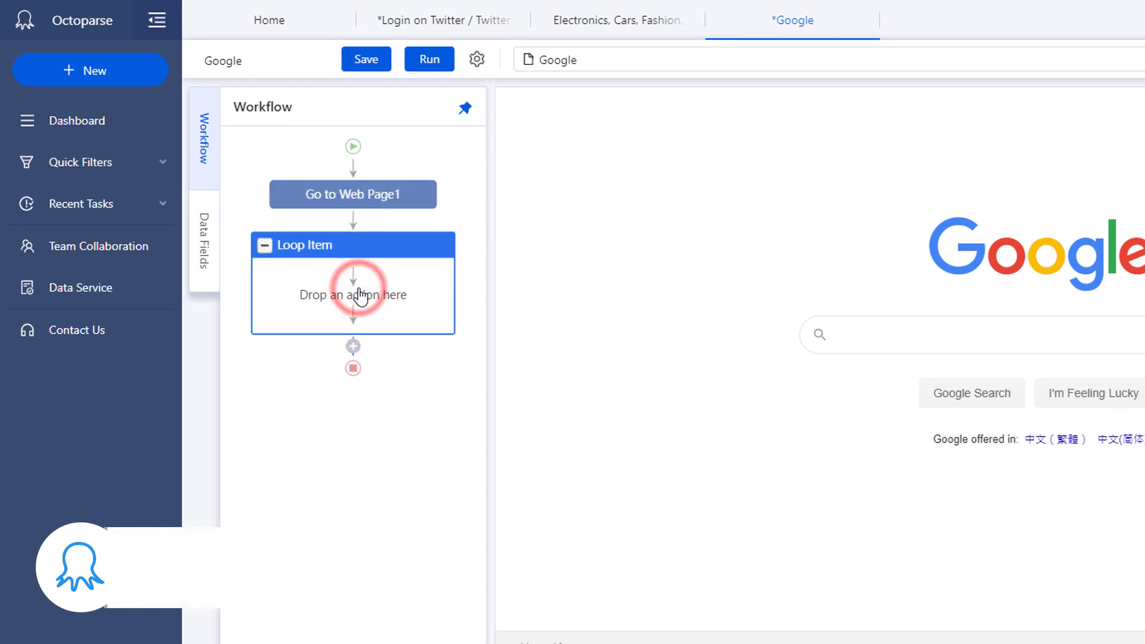
{"action": "left_click", "coordinate": [420, 247]}
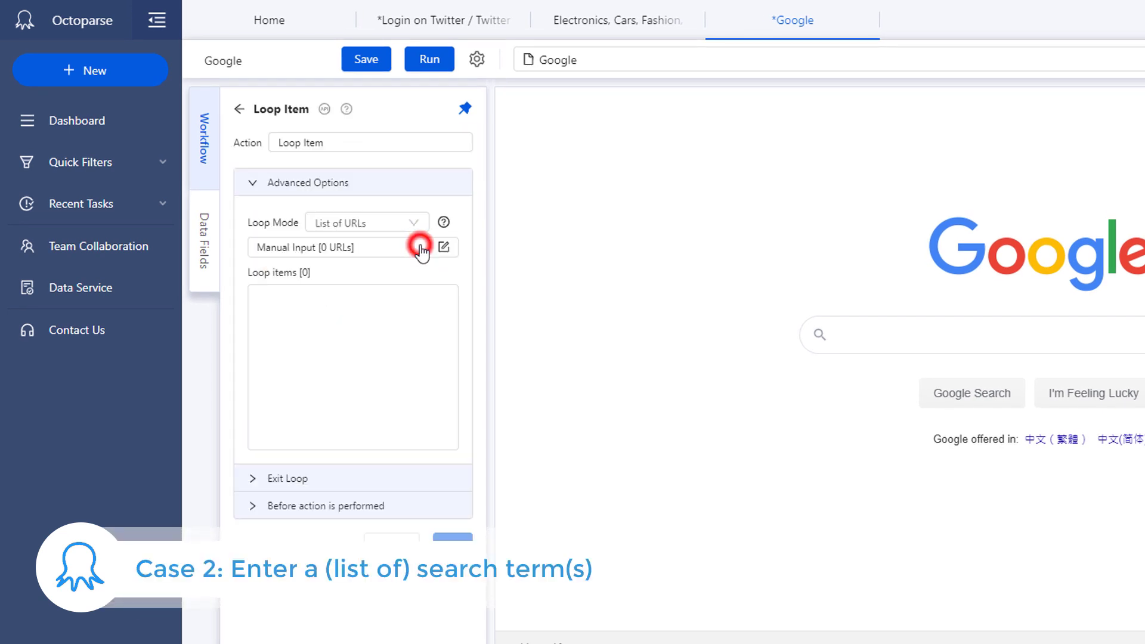
{"action": "left_click", "coordinate": [416, 224]}
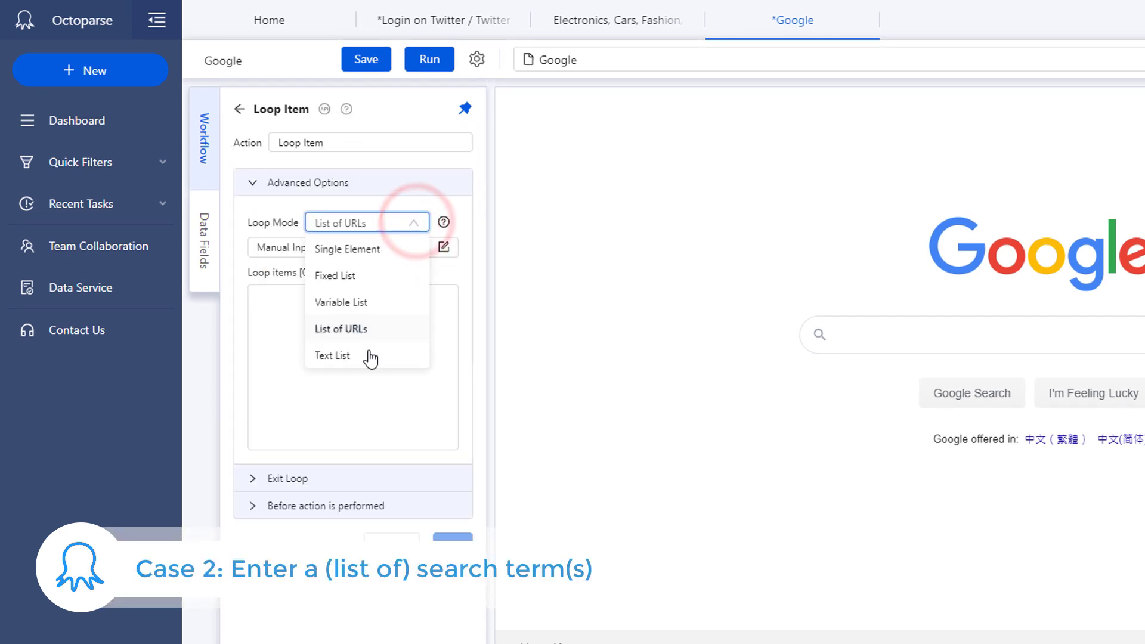
{"action": "left_click", "coordinate": [368, 355]}
Fill the loop with keywords Octoparse, web scraping, web crawling, data extraction and save
{"action": "left_click", "coordinate": [378, 251]}
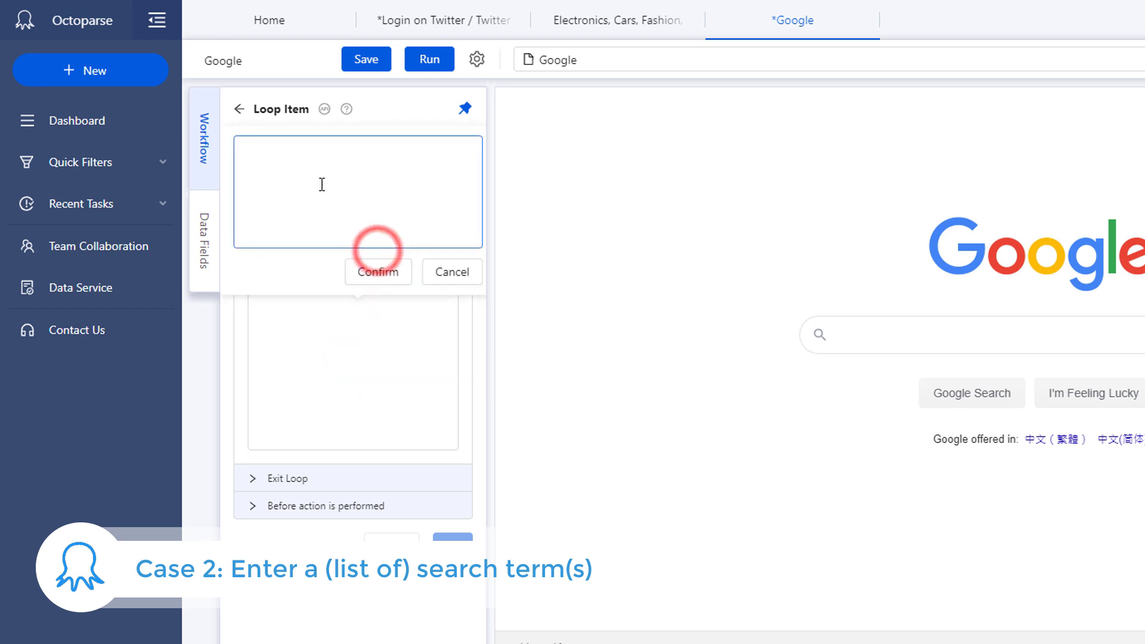
{"action": "left_click", "coordinate": [322, 184]}
{"action": "type", "text": "Octoparse"}
{"action": "key", "text": "Return"}
{"action": "type", "text": "web scraping"}
{"action": "key", "text": "Return"}
{"action": "type", "text": "web crawling"}
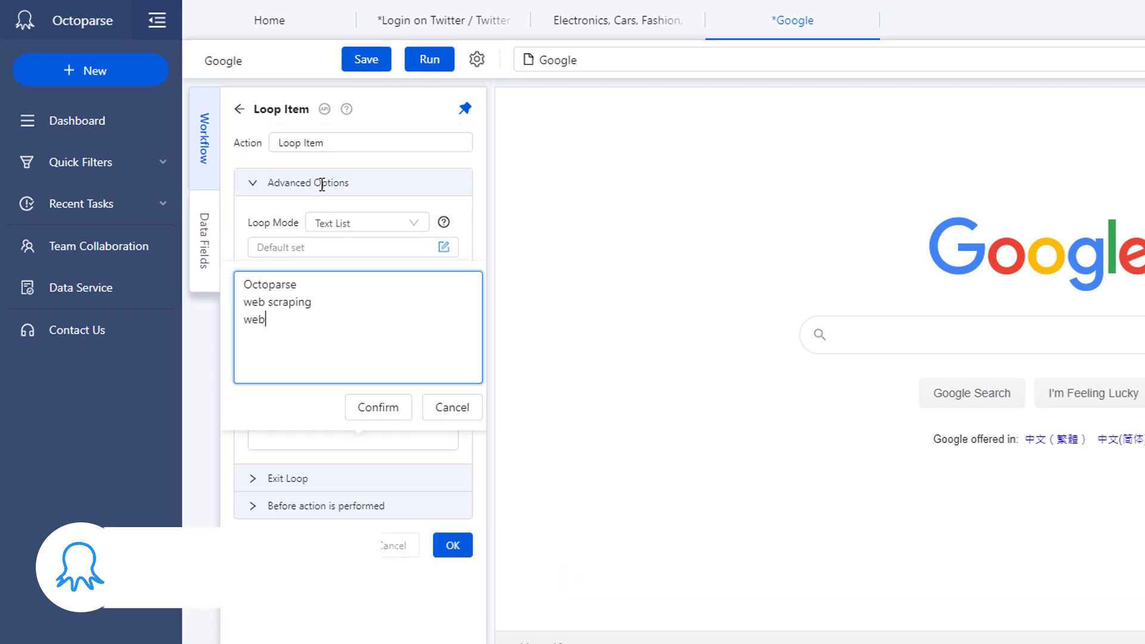
{"action": "key", "text": "Return"}
{"action": "type", "text": "data extraction"}
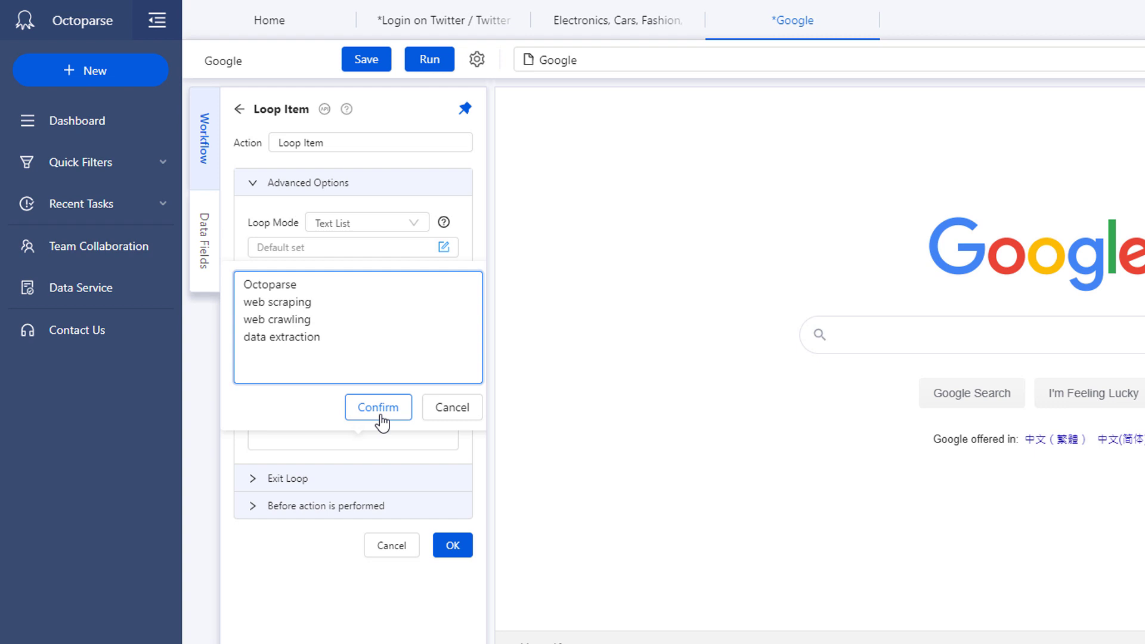
{"action": "left_click", "coordinate": [379, 412]}
{"action": "left_click", "coordinate": [455, 543]}
Enter 'Octoparse' into Google's search box and move that Enter text step inside Loop Item
{"action": "left_click", "coordinate": [911, 347]}
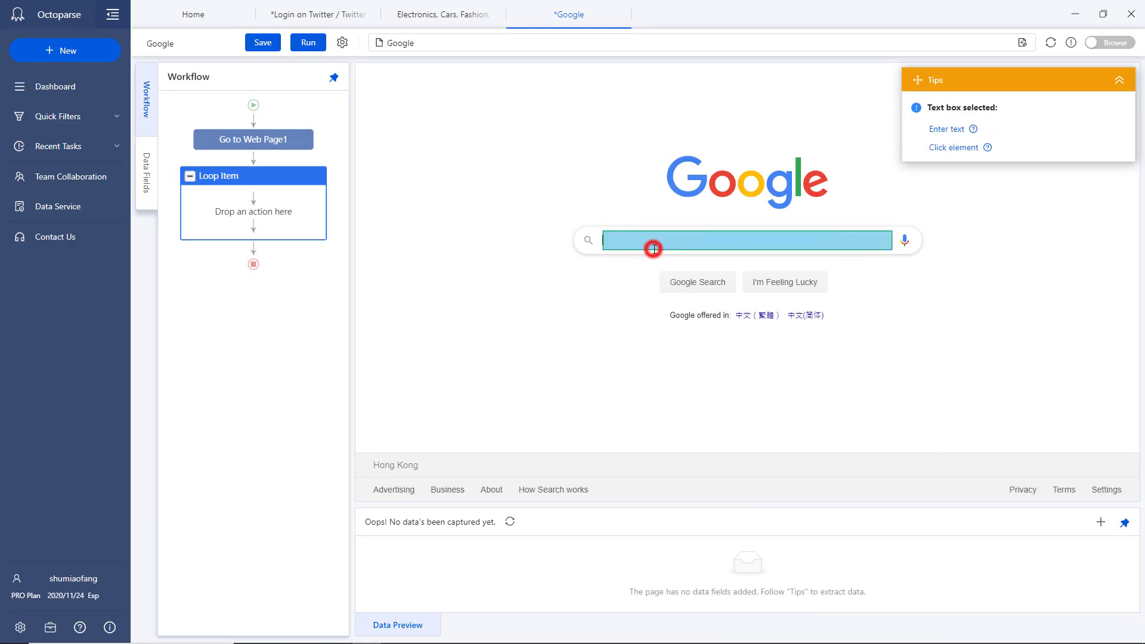
{"action": "left_click", "coordinate": [959, 127]}
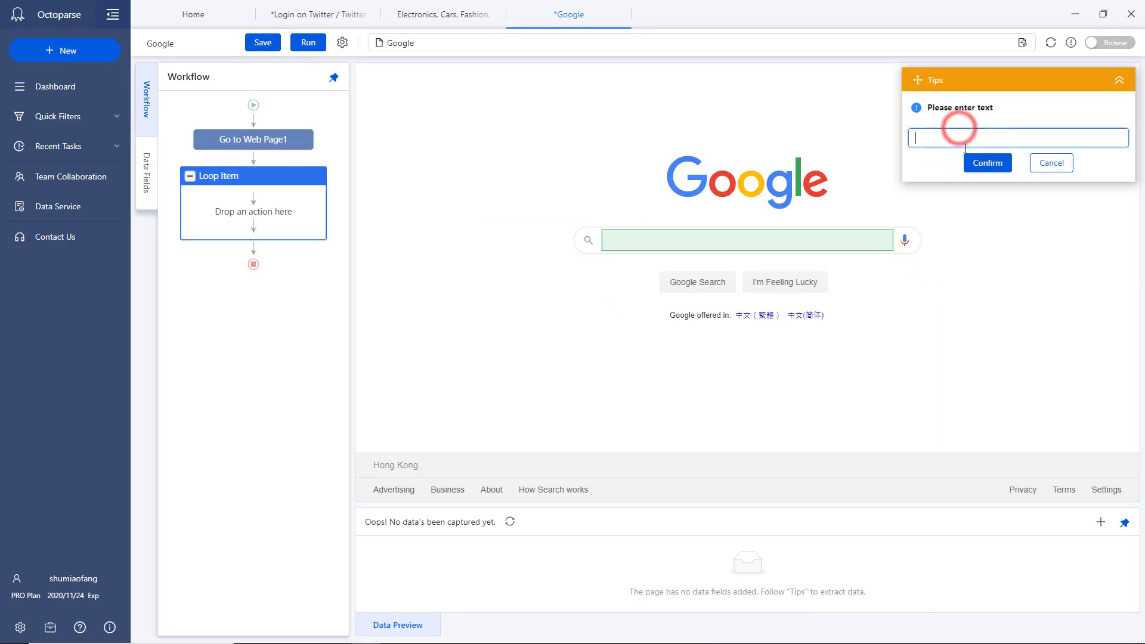
{"action": "type", "text": "Octoparse"}
{"action": "left_click", "coordinate": [988, 163]}
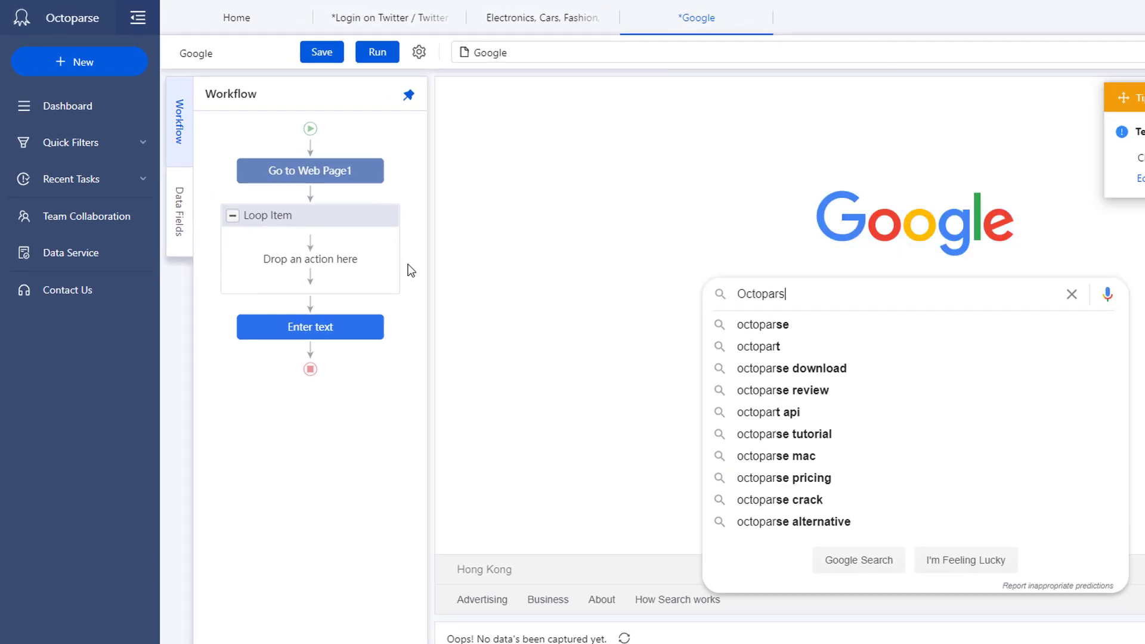
{"action": "left_click_drag", "start_coordinate": [217, 265], "coordinate": [229, 203]}
{"action": "left_click_drag", "start_coordinate": [319, 284], "coordinate": [289, 303]}
{"action": "left_click", "coordinate": [394, 300]}
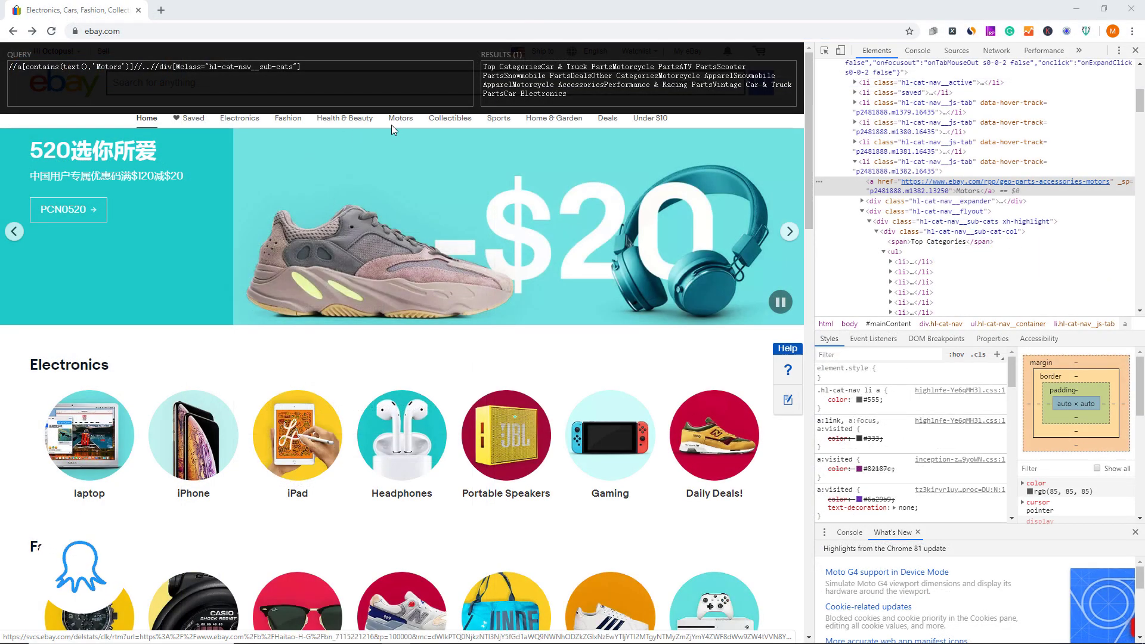
Check the Motors subcategory XPath's matches in XPath Helper on eBay's homepage
{"action": "mouse_move", "coordinate": [399, 123]}
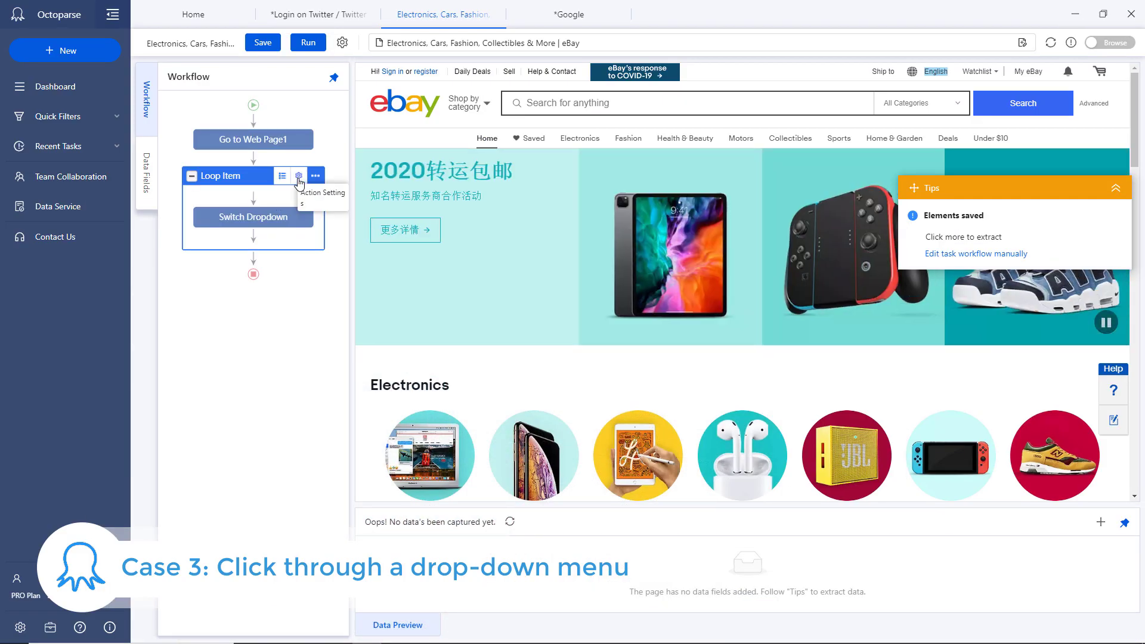
Review the Motors dropdown loop's 12 items in the Loop Item settings
{"action": "left_click", "coordinate": [298, 176]}
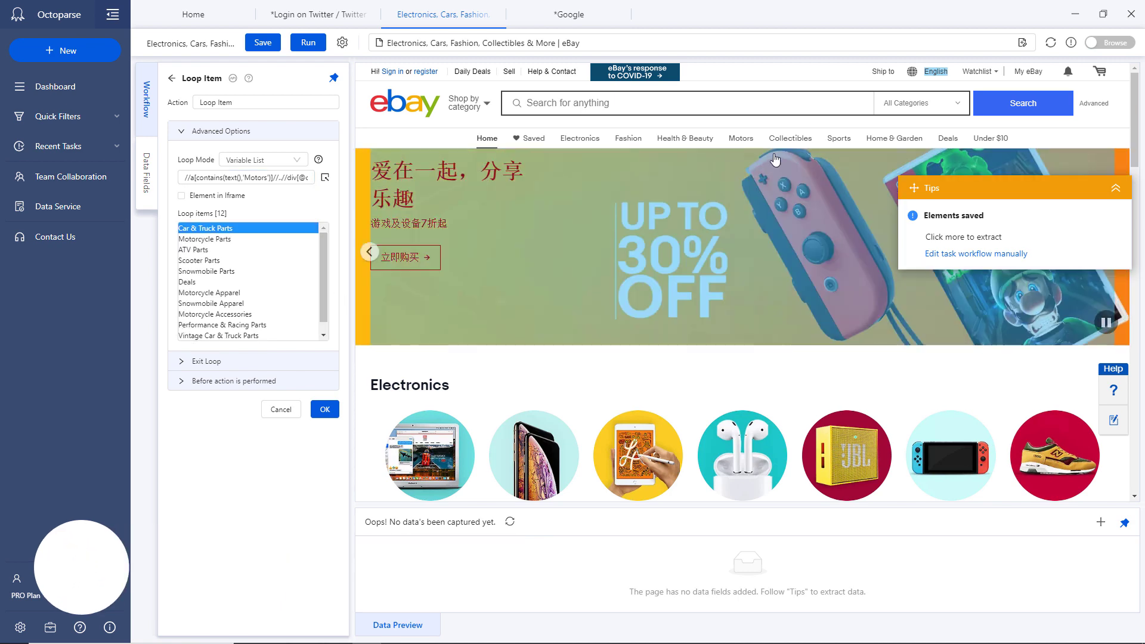
{"action": "mouse_move", "coordinate": [742, 132]}
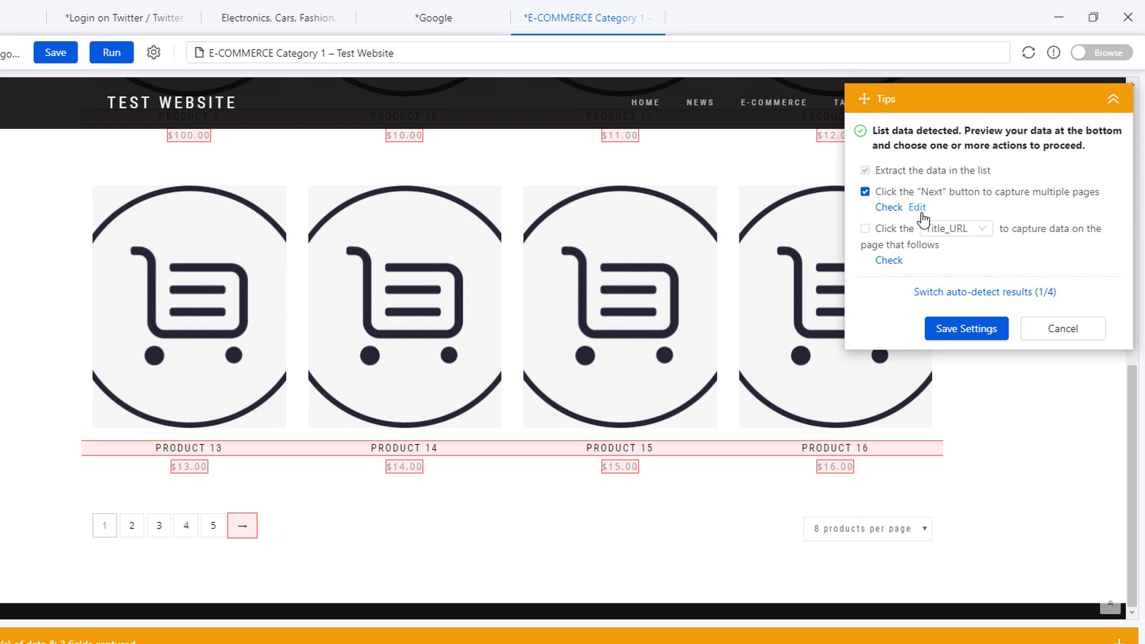
Confirm the arrow link after page 5 as the next-page button
{"action": "left_click", "coordinate": [919, 209]}
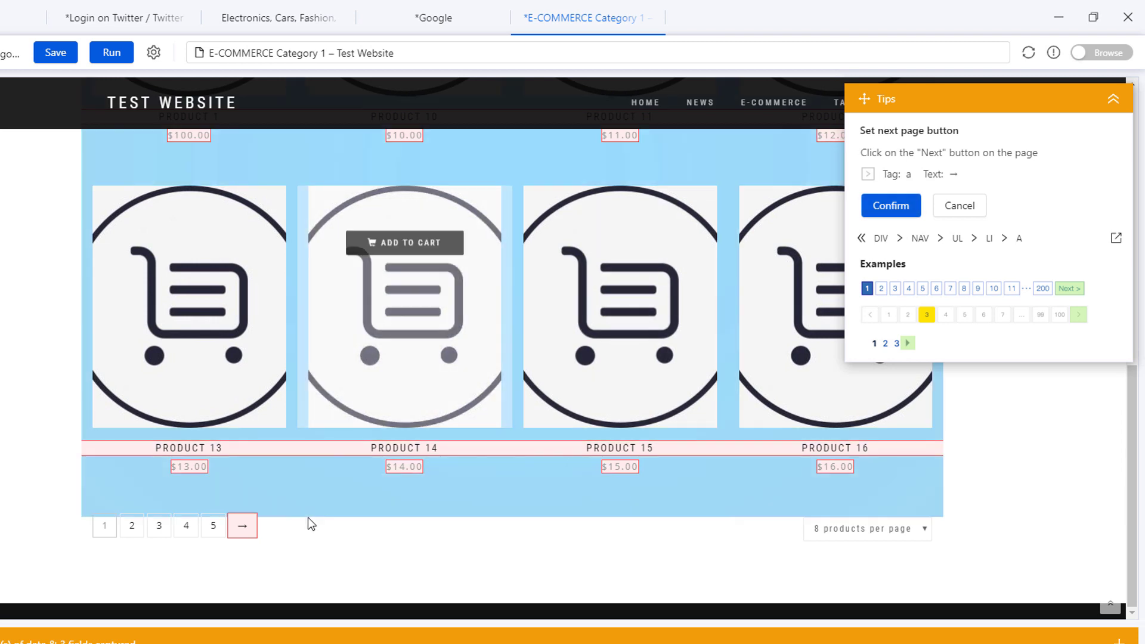
{"action": "left_click", "coordinate": [892, 206]}
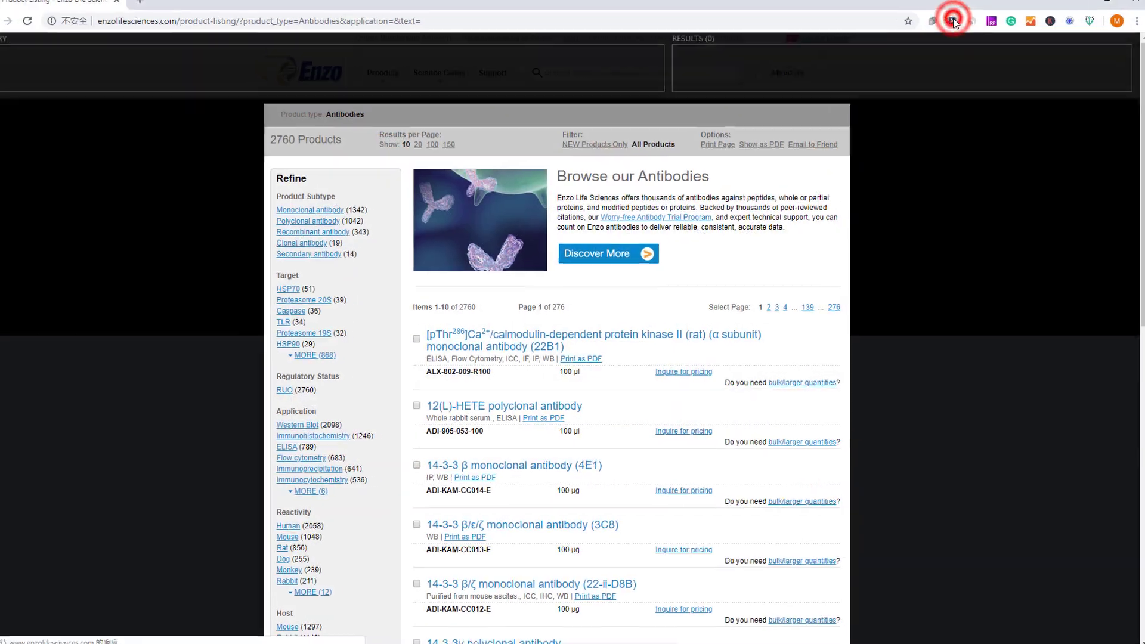
Loop-click the page 2 link to add a Pagination loop to the Enzo task
{"action": "scroll", "coordinate": [667, 384], "scroll_direction": "down", "scroll_amount": 10}
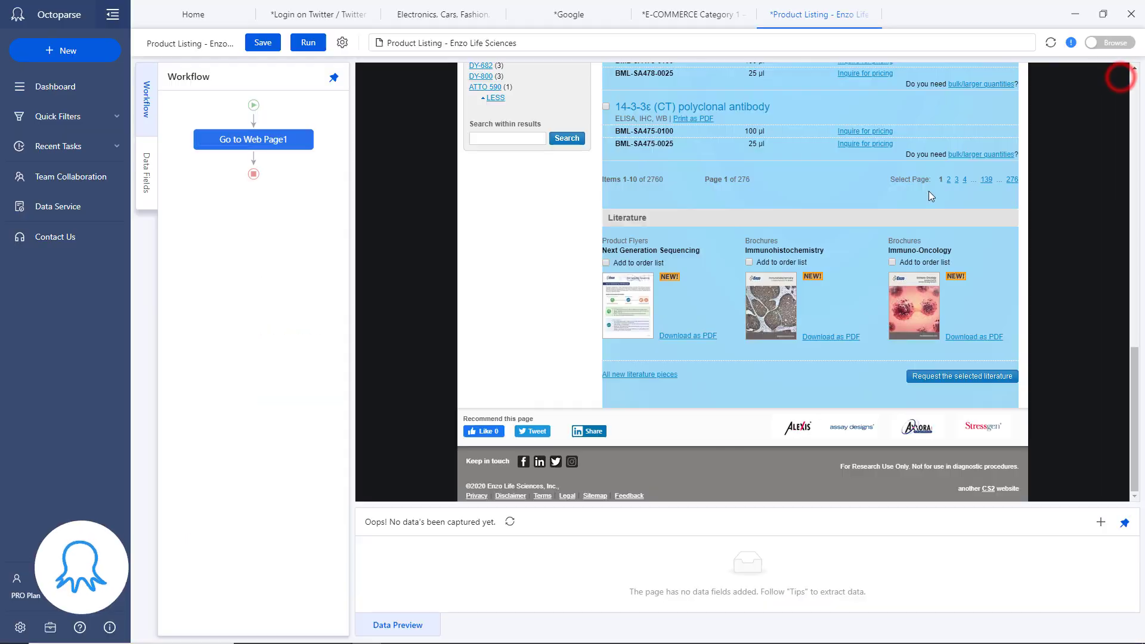
{"action": "left_click", "coordinate": [949, 178]}
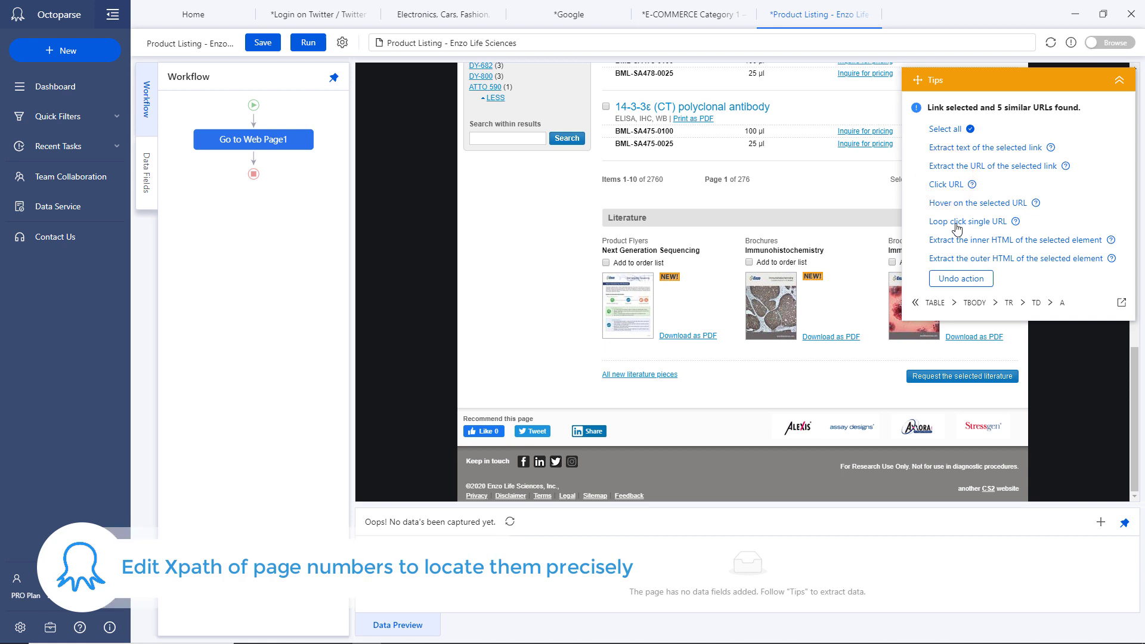
{"action": "left_click", "coordinate": [957, 221]}
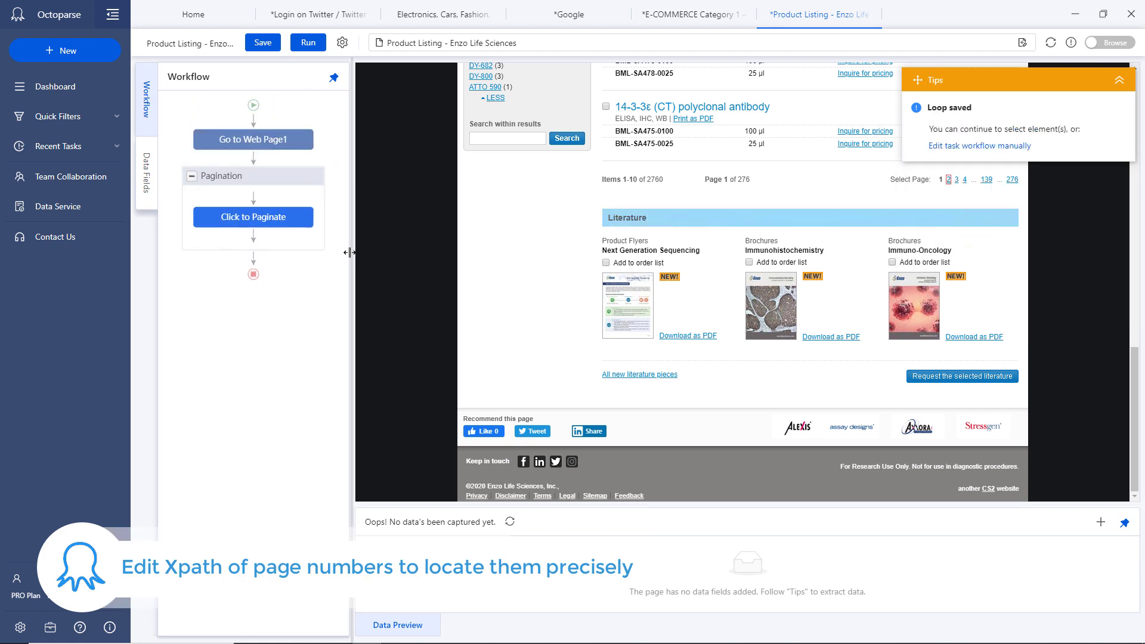
Paste the tested following-sibling::a[1] XPath into the Pagination loop settings and save
{"action": "mouse_move", "coordinate": [274, 230]}
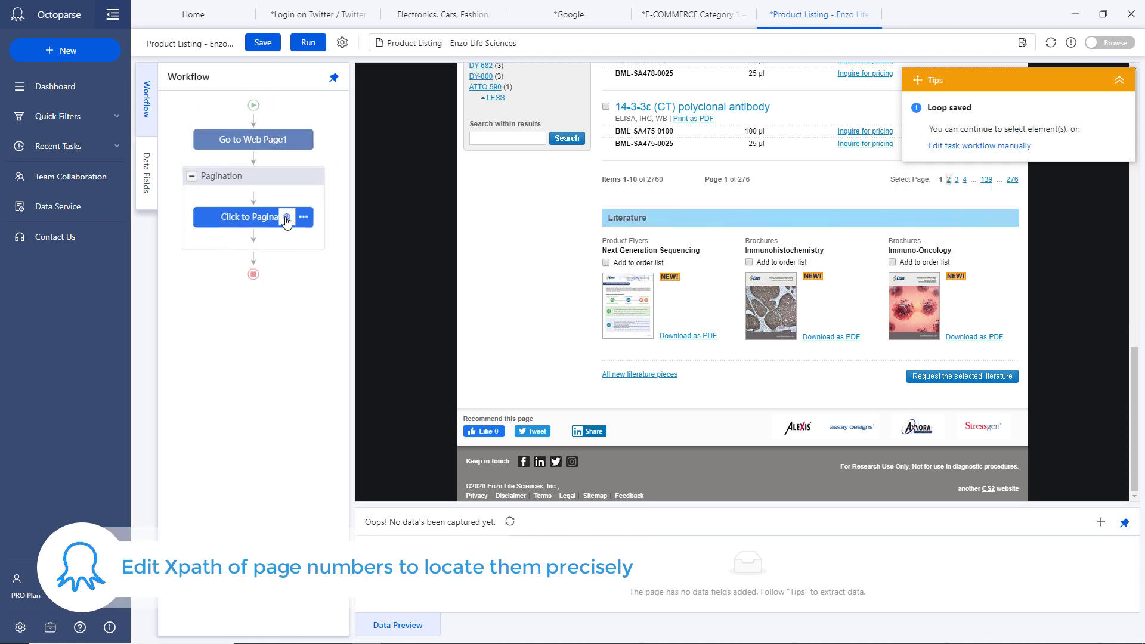
{"action": "left_click", "coordinate": [294, 178]}
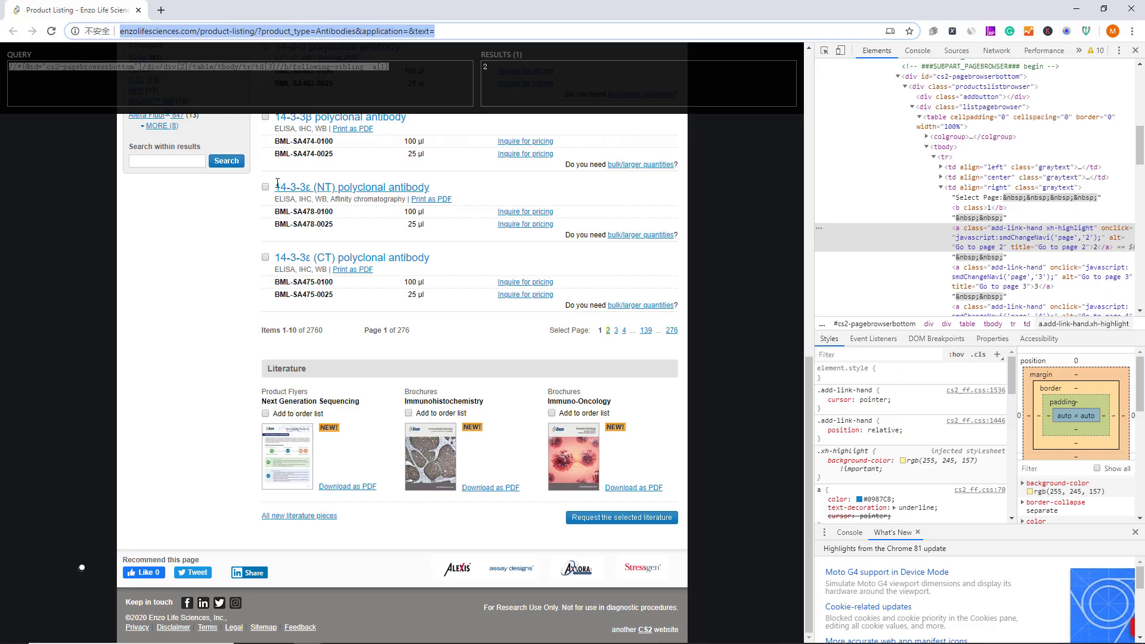
{"action": "left_click", "coordinate": [326, 76]}
{"action": "triple_click", "coordinate": [326, 76]}
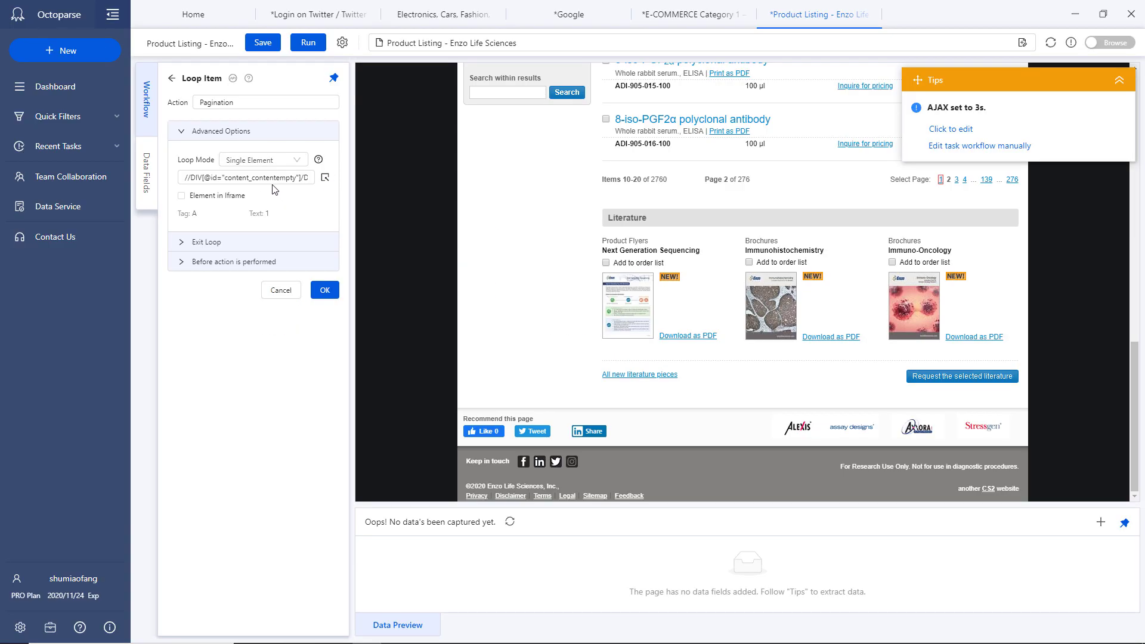
{"action": "triple_click", "coordinate": [269, 177]}
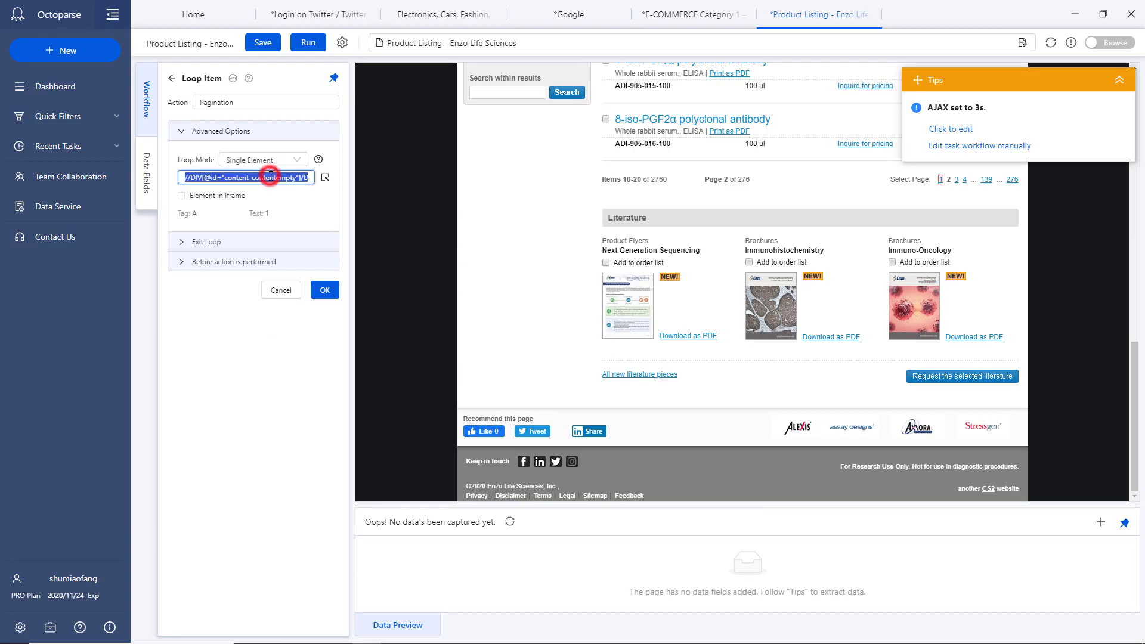
{"action": "key", "text": "ctrl+v"}
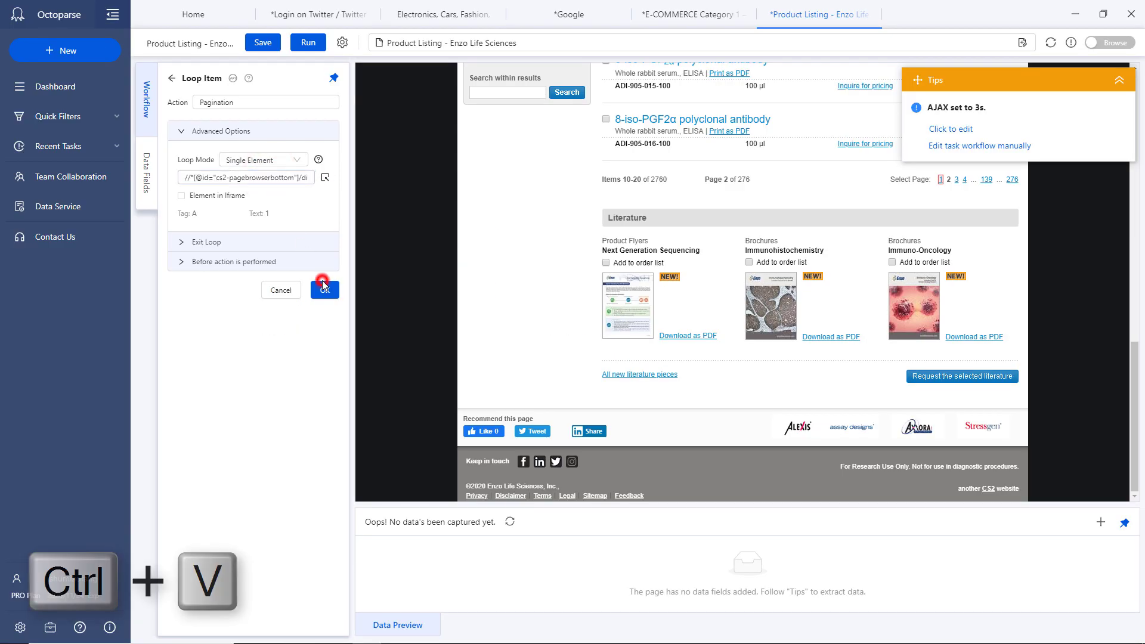
{"action": "left_click", "coordinate": [323, 288]}
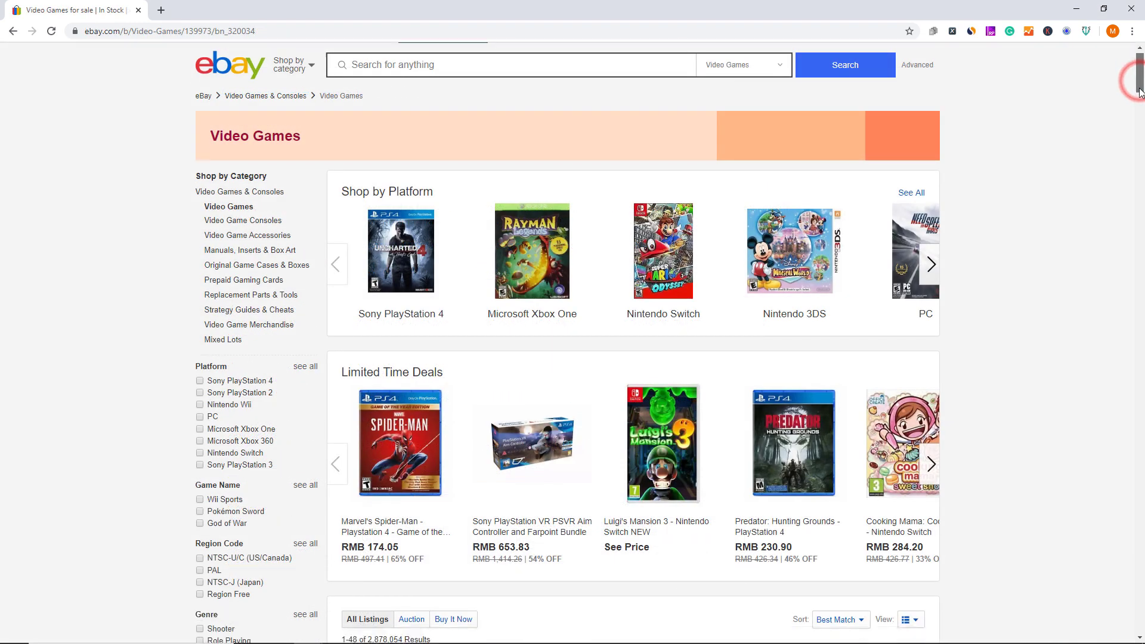
Copy the eBay Video Games page URL and start a new Octoparse task from it
{"action": "left_click_drag", "start_coordinate": [1140, 92], "coordinate": [1119, 575]}
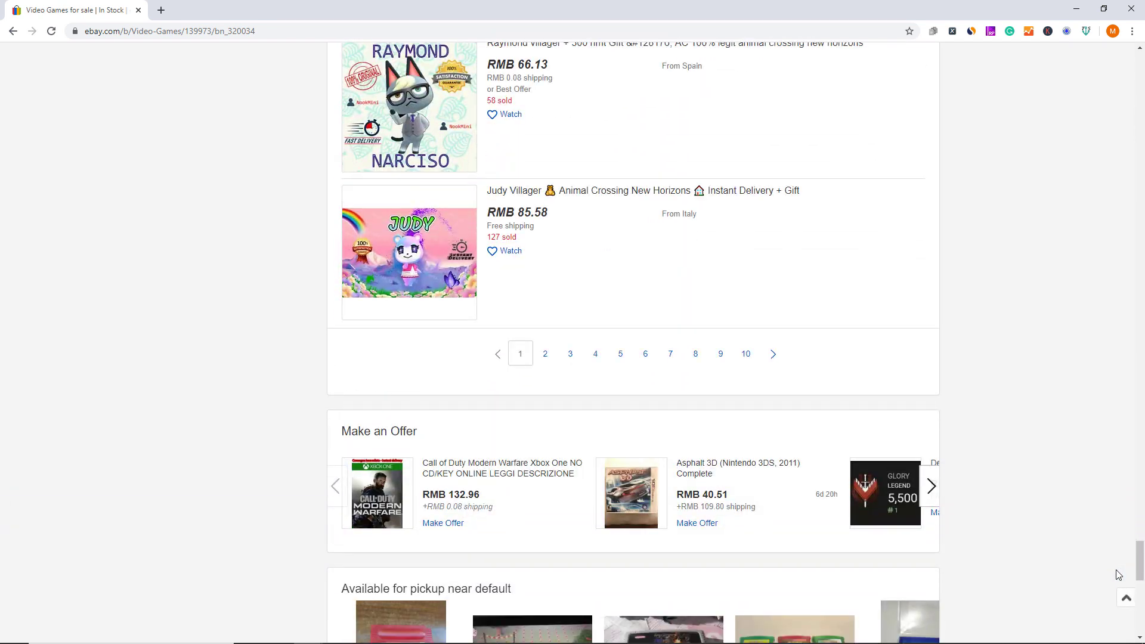
{"action": "left_click", "coordinate": [268, 31]}
{"action": "key", "text": "ctrl+c"}
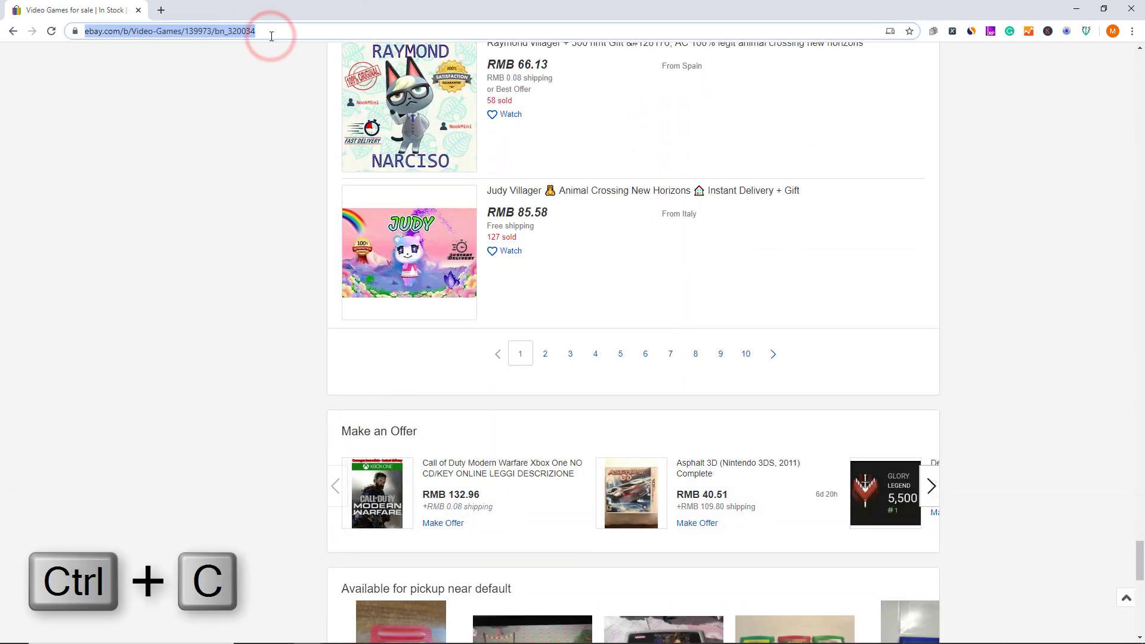
{"action": "key", "text": "ctrl+v"}
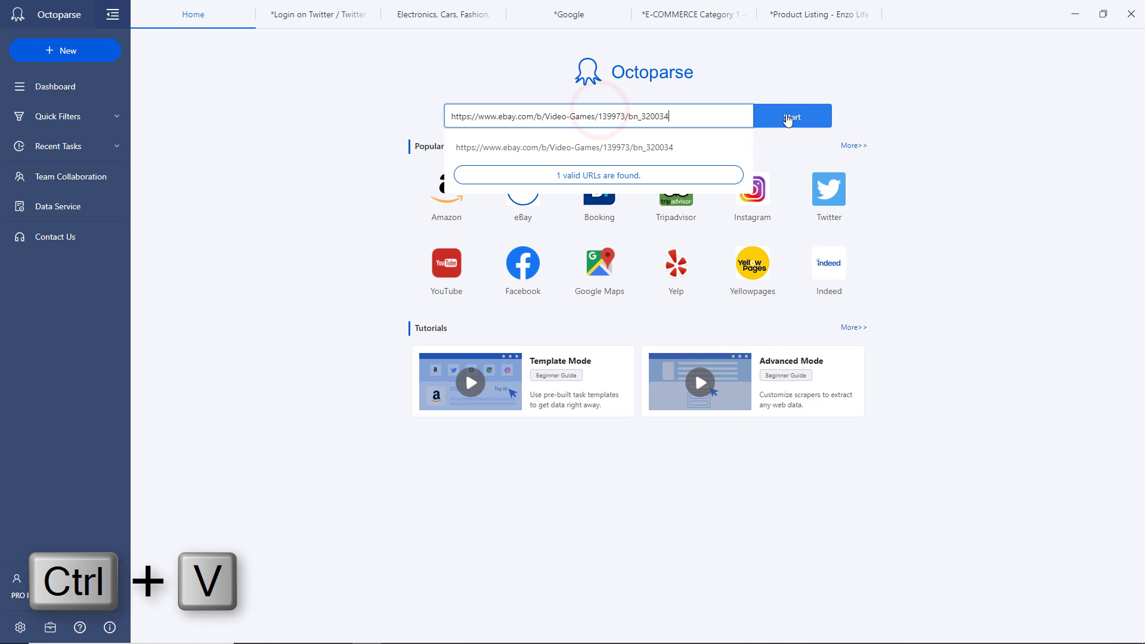
{"action": "left_click", "coordinate": [787, 115]}
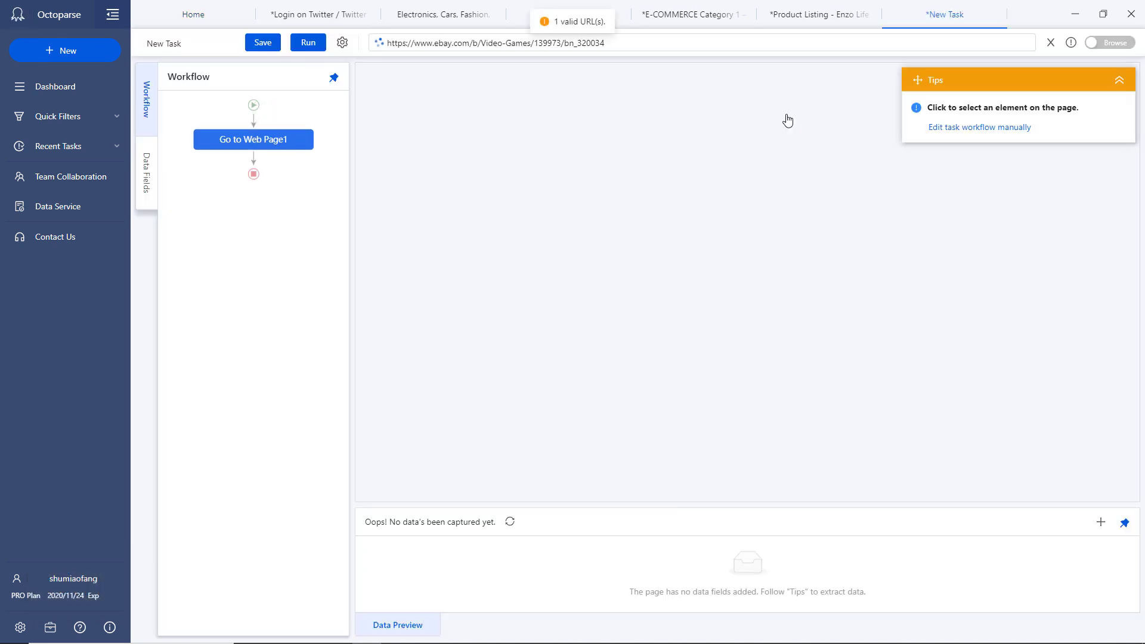
Auto-detect the 48 eBay listing rows and scroll to the bottom 10 times at 2-second intervals
{"action": "left_click", "coordinate": [980, 128]}
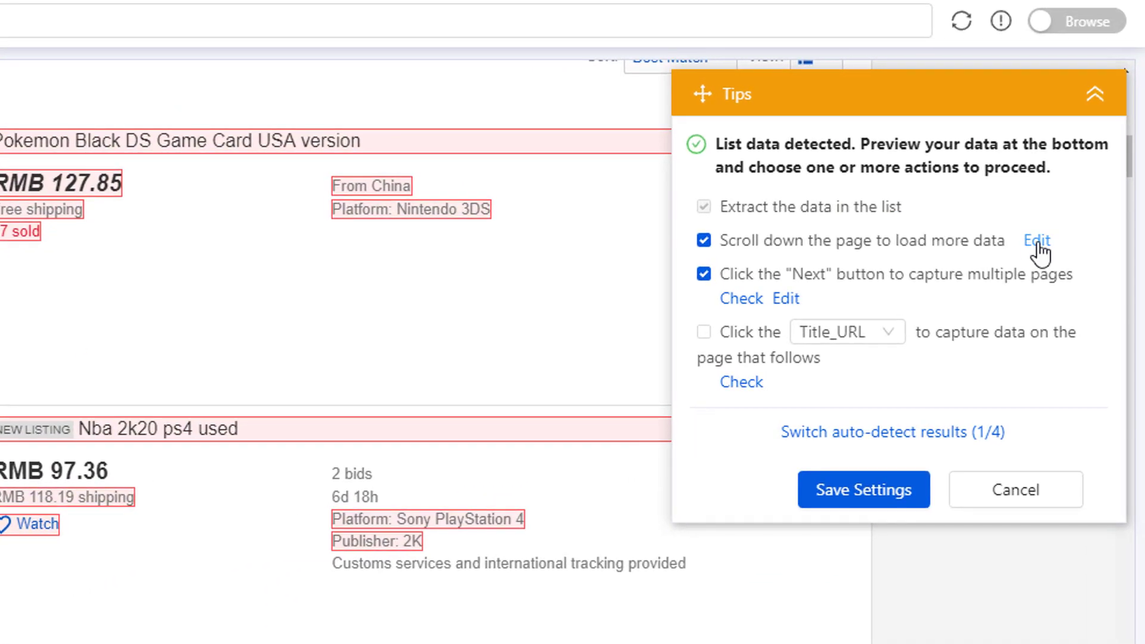
{"action": "left_click", "coordinate": [1038, 242]}
{"action": "left_click", "coordinate": [859, 244]}
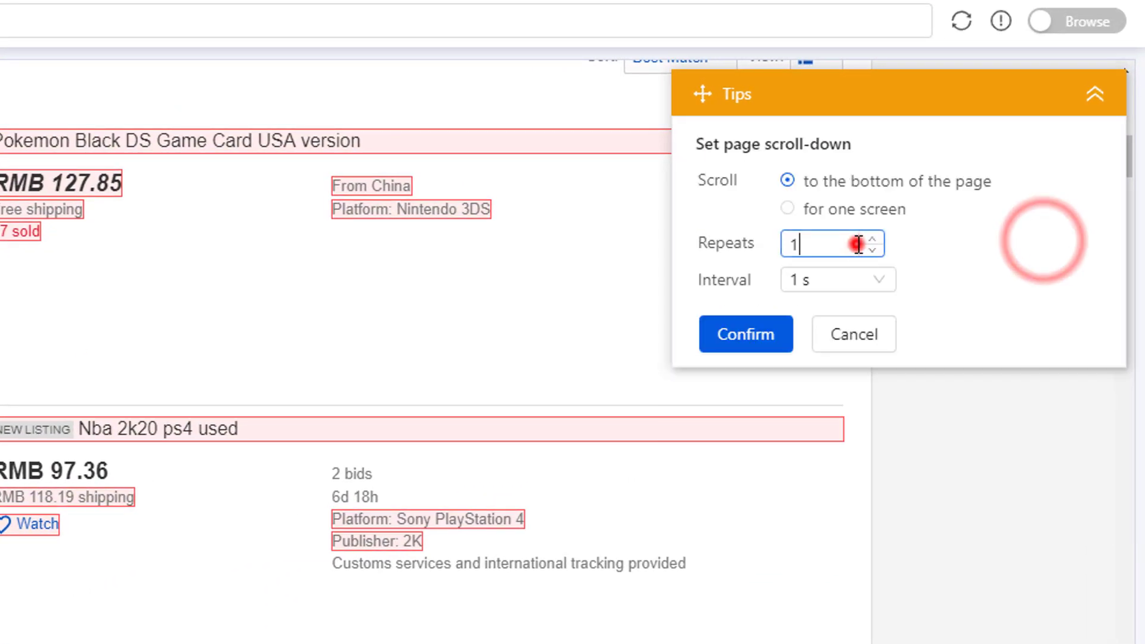
{"action": "type", "text": "0"}
{"action": "left_click", "coordinate": [880, 280]}
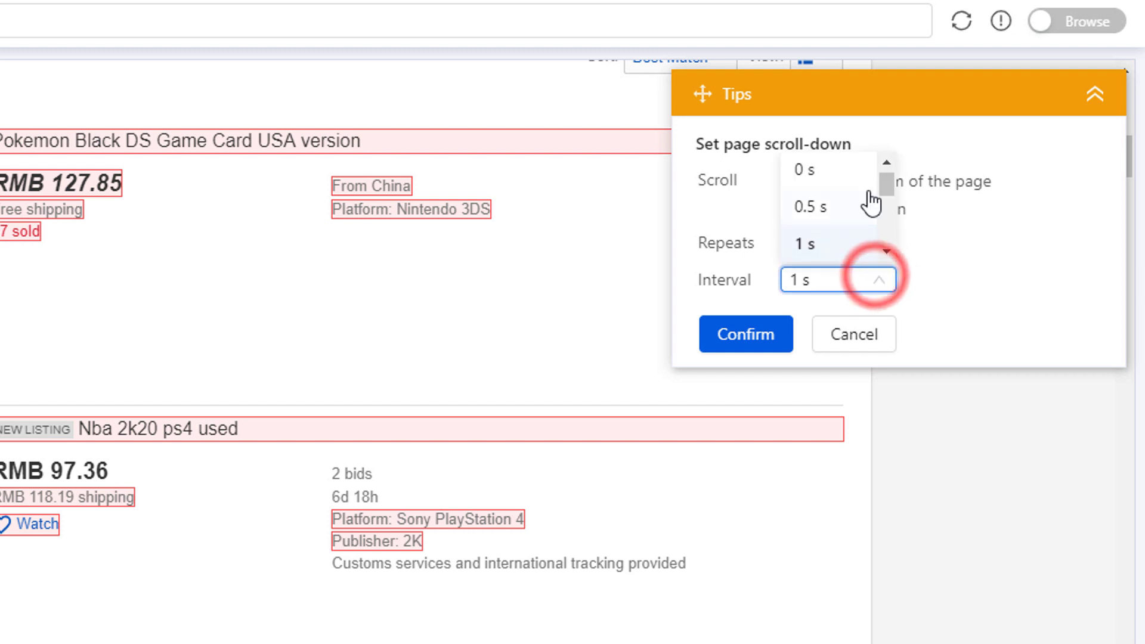
{"action": "left_click_drag", "start_coordinate": [887, 190], "coordinate": [889, 200]}
{"action": "left_click", "coordinate": [806, 233]}
{"action": "left_click", "coordinate": [786, 346]}
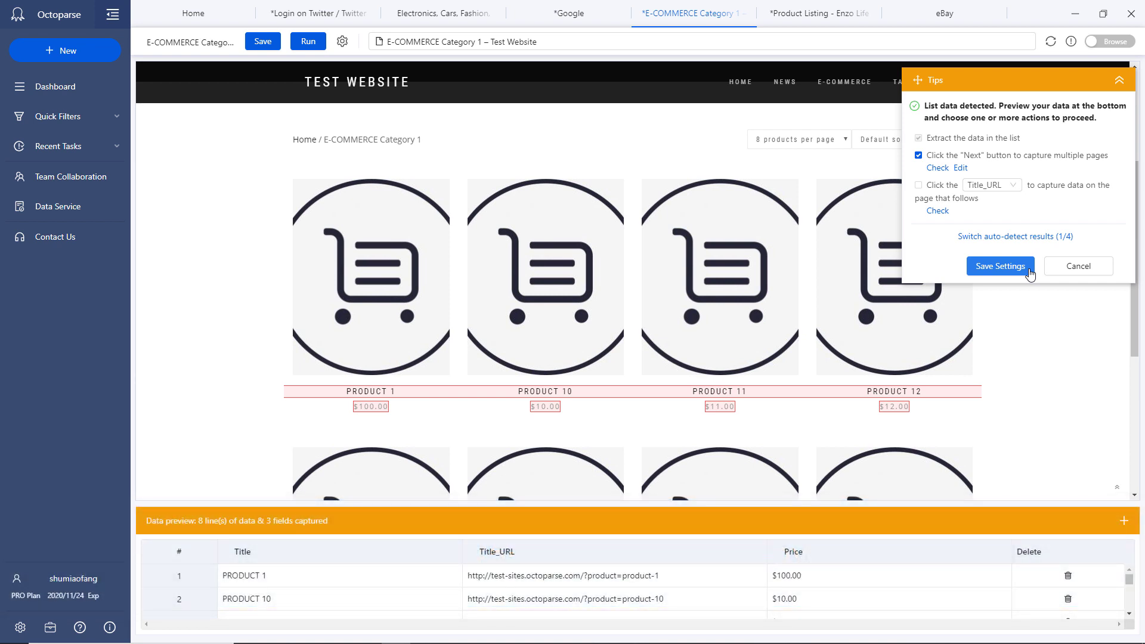
Save the detected list, leaving Loop Item with Extract Data inside Pagination before Click to Paginate
{"action": "left_click", "coordinate": [1001, 267]}
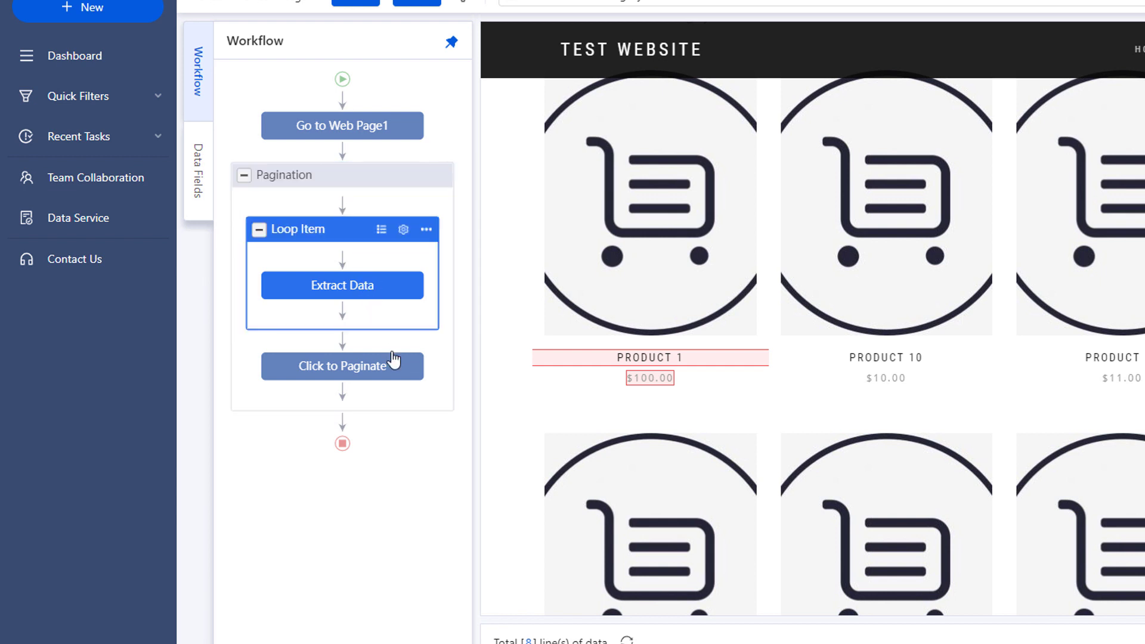
{"action": "mouse_move", "coordinate": [371, 381]}
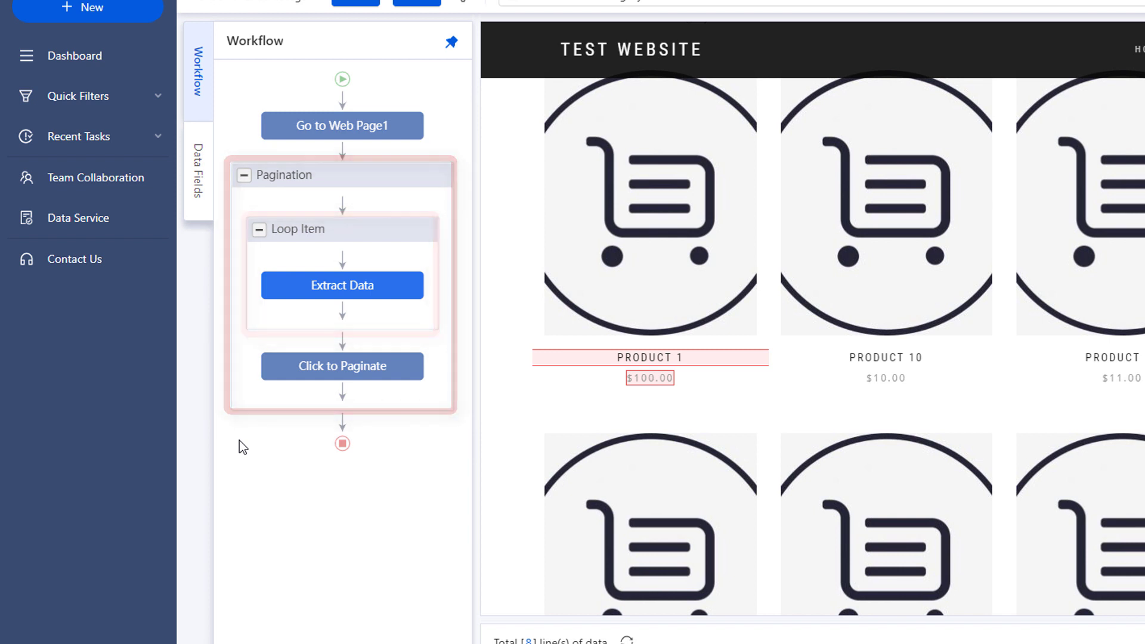
{"action": "left_click_drag", "start_coordinate": [319, 227], "coordinate": [330, 421]}
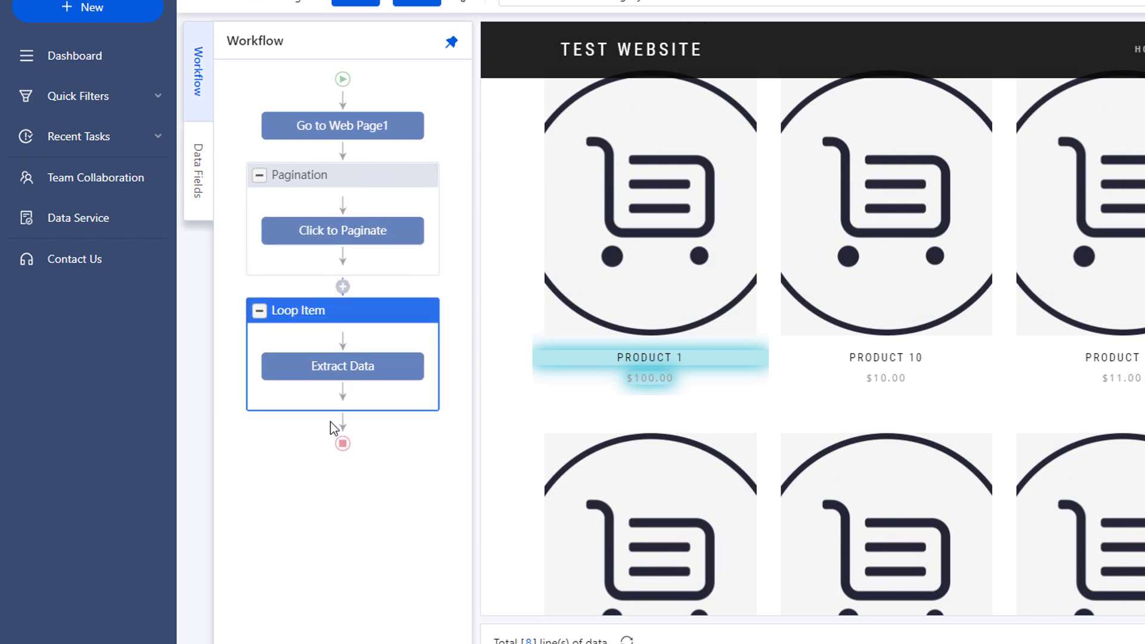
{"action": "mouse_move", "coordinate": [322, 316]}
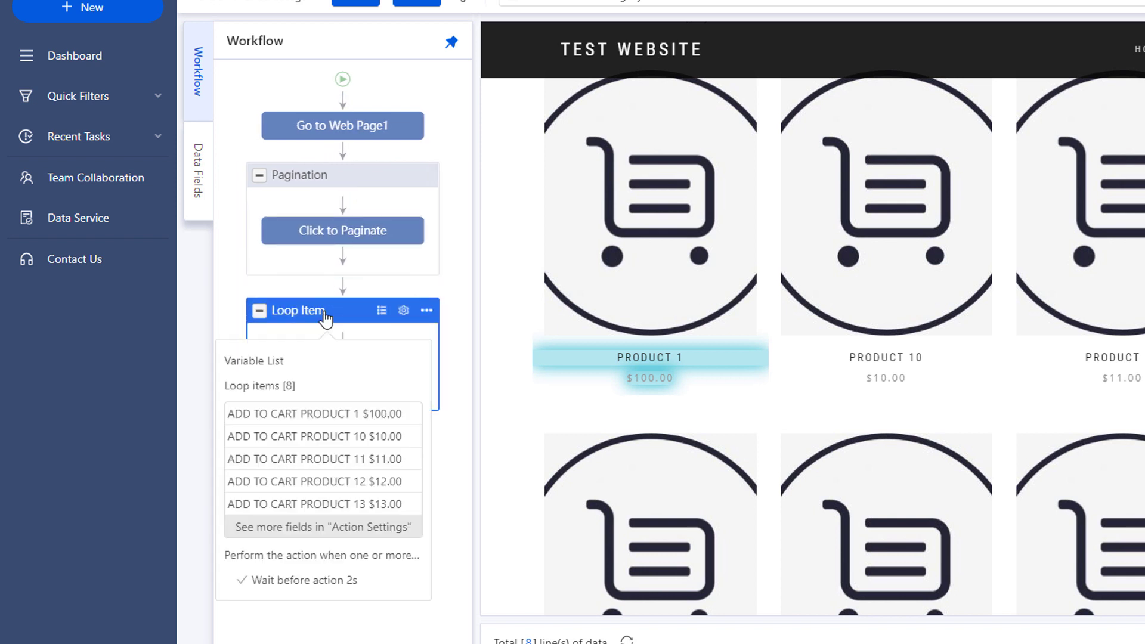
{"action": "left_click_drag", "start_coordinate": [356, 309], "coordinate": [345, 214]}
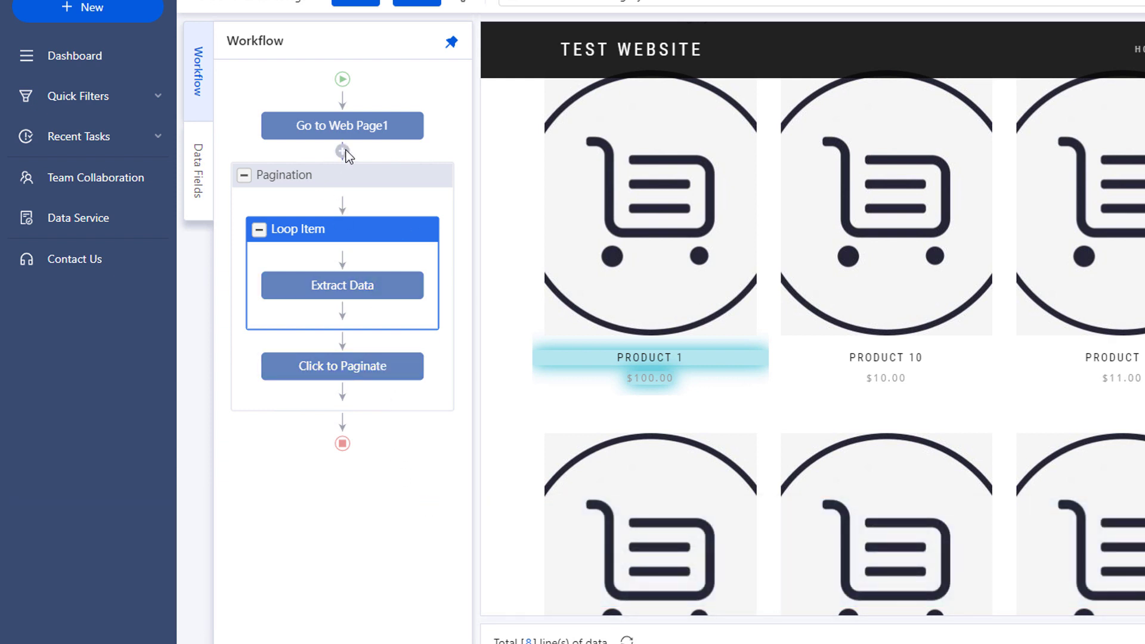
{"action": "left_click", "coordinate": [343, 152]}
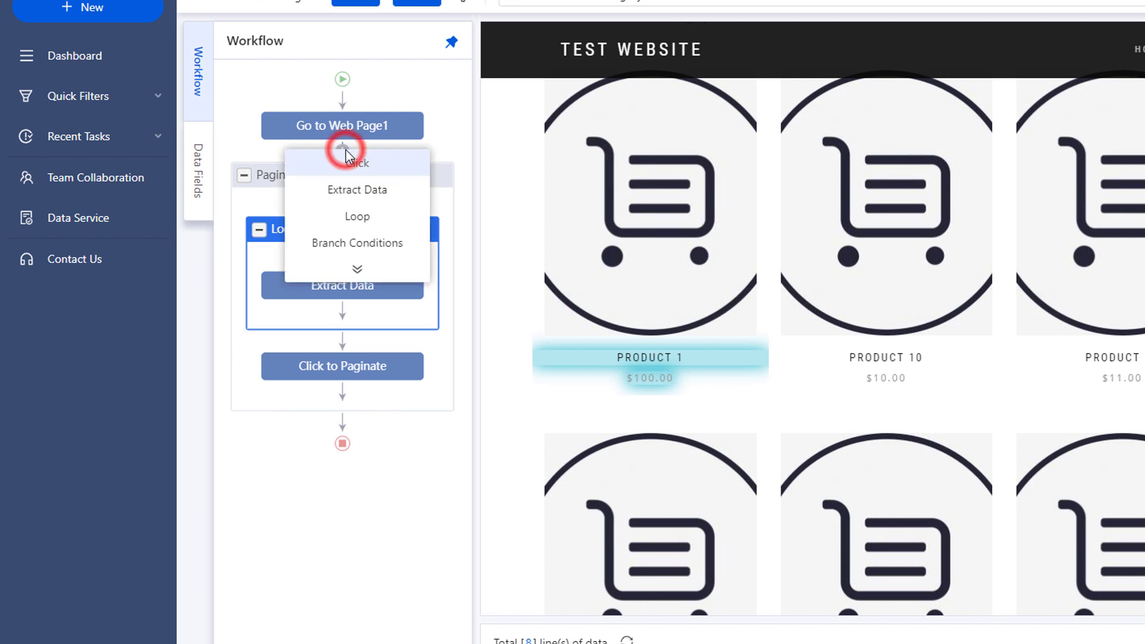
{"action": "left_click", "coordinate": [358, 268]}
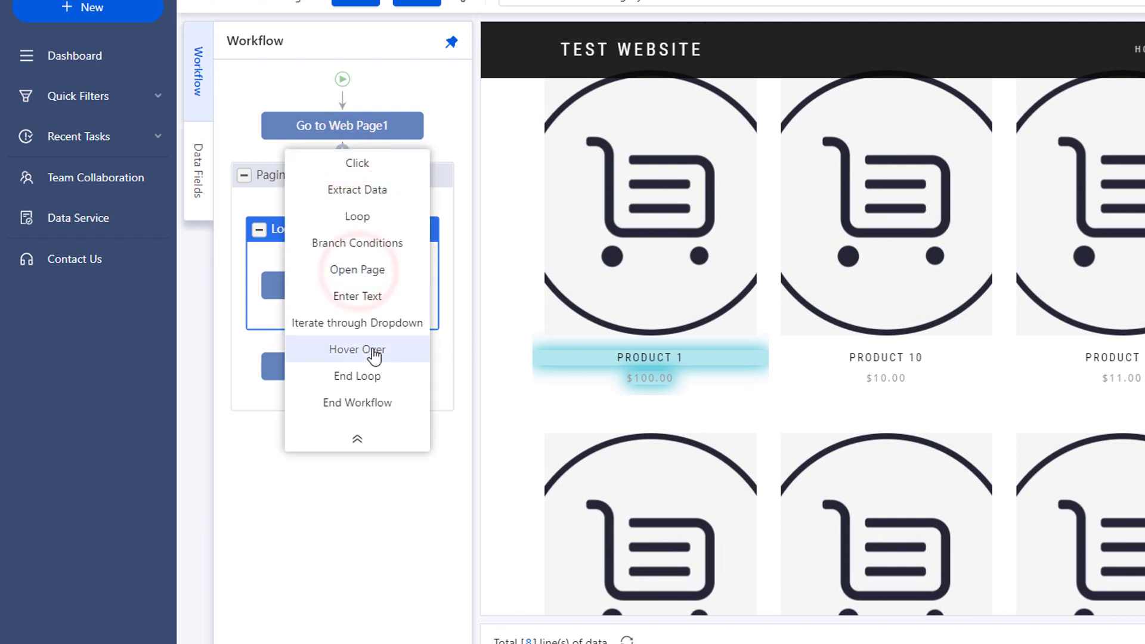
{"action": "left_click", "coordinate": [357, 440]}
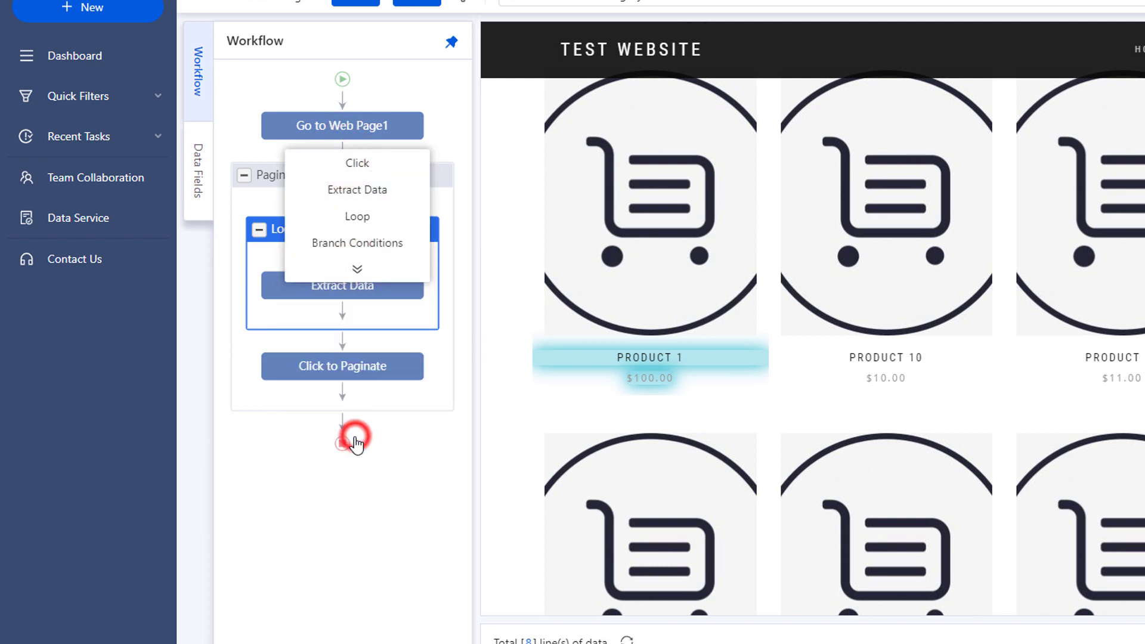
{"action": "left_click", "coordinate": [402, 478]}
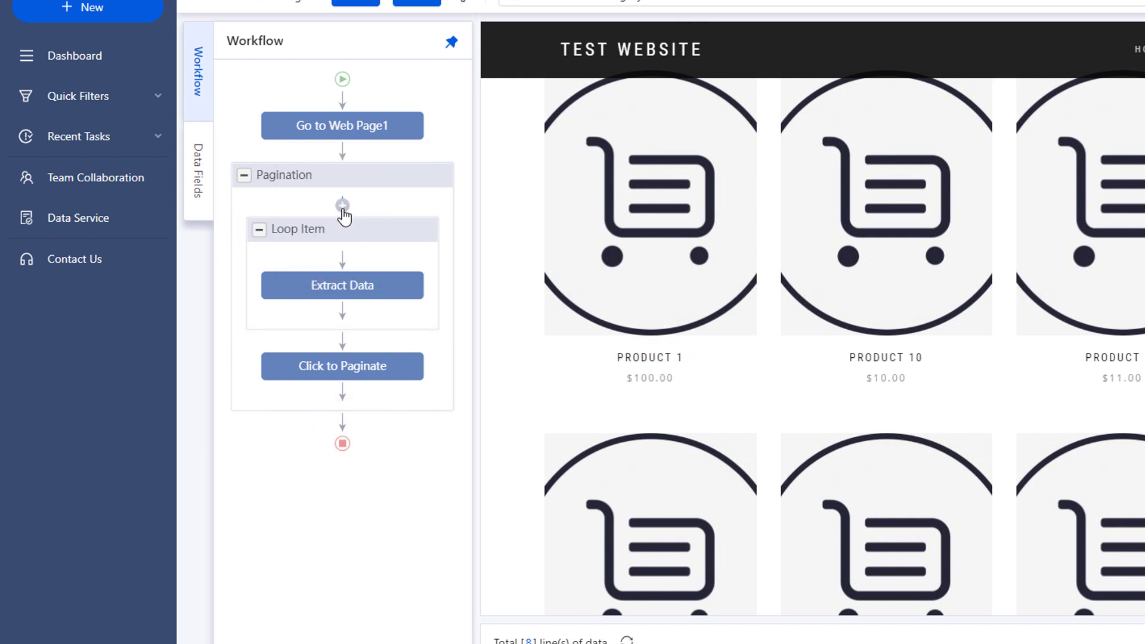
{"action": "left_click", "coordinate": [344, 259]}
{"action": "left_click", "coordinate": [356, 378]}
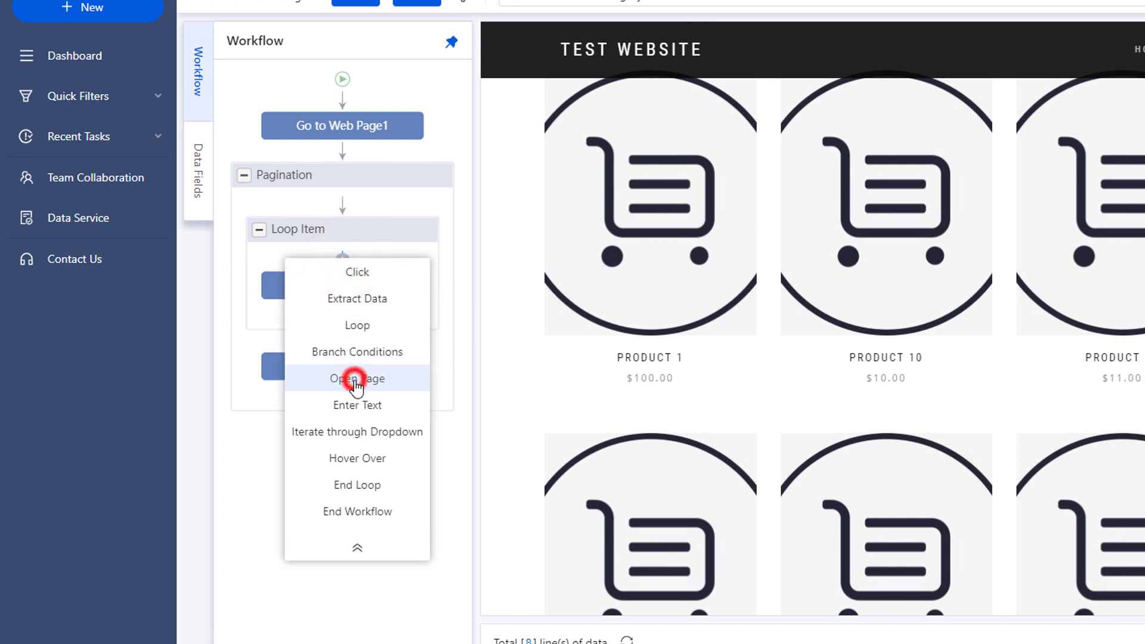
{"action": "left_click", "coordinate": [374, 586]}
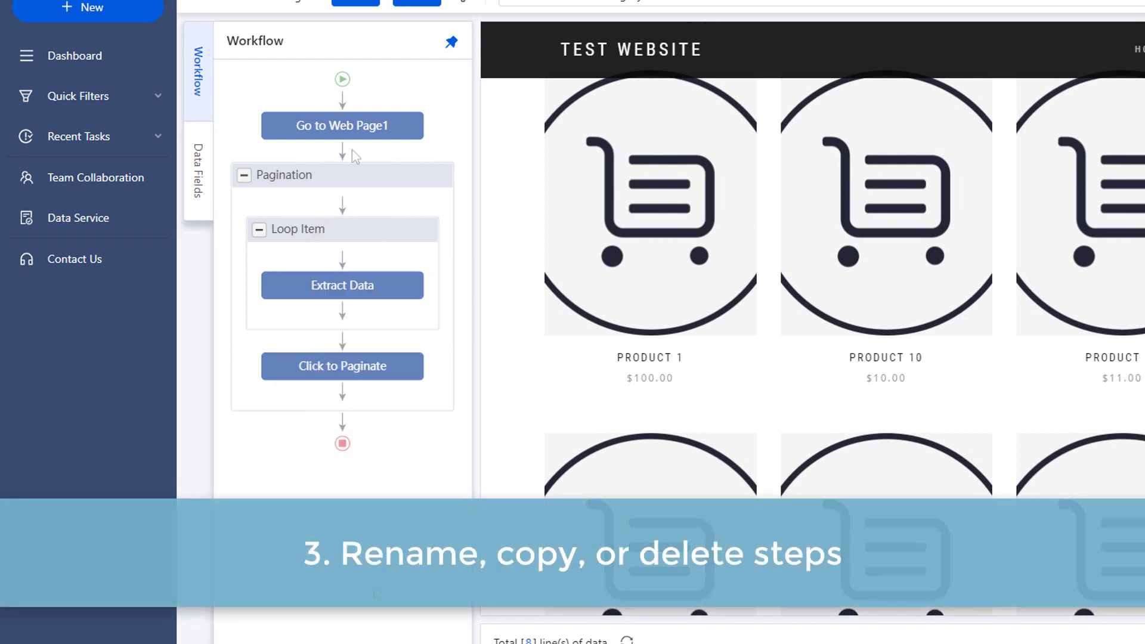
{"action": "left_click", "coordinate": [410, 126]}
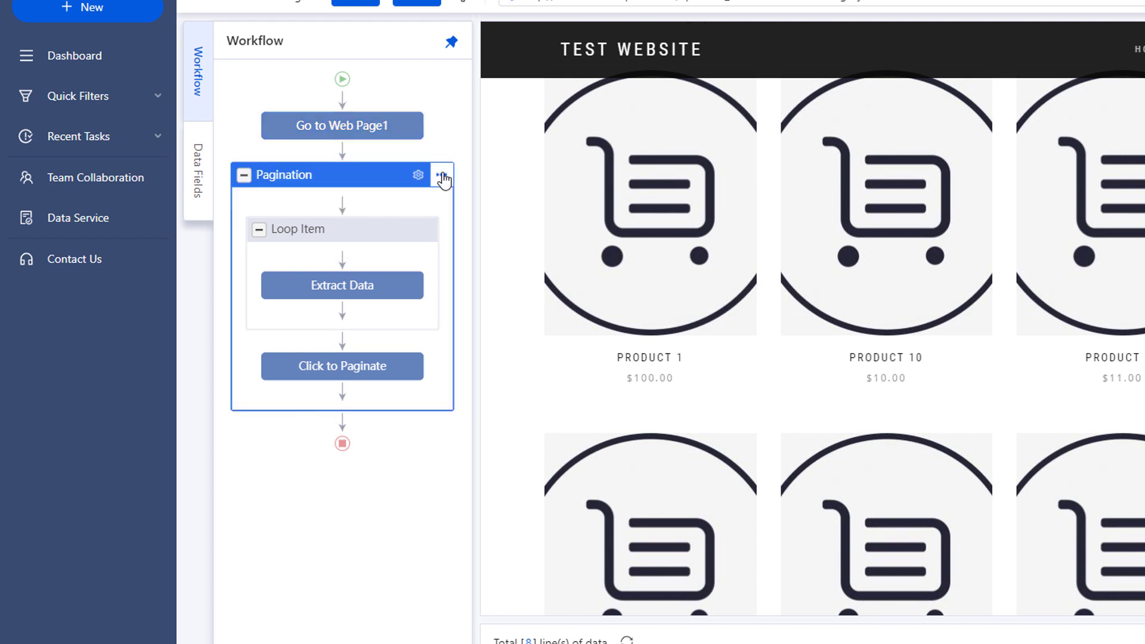
{"action": "left_click", "coordinate": [443, 176]}
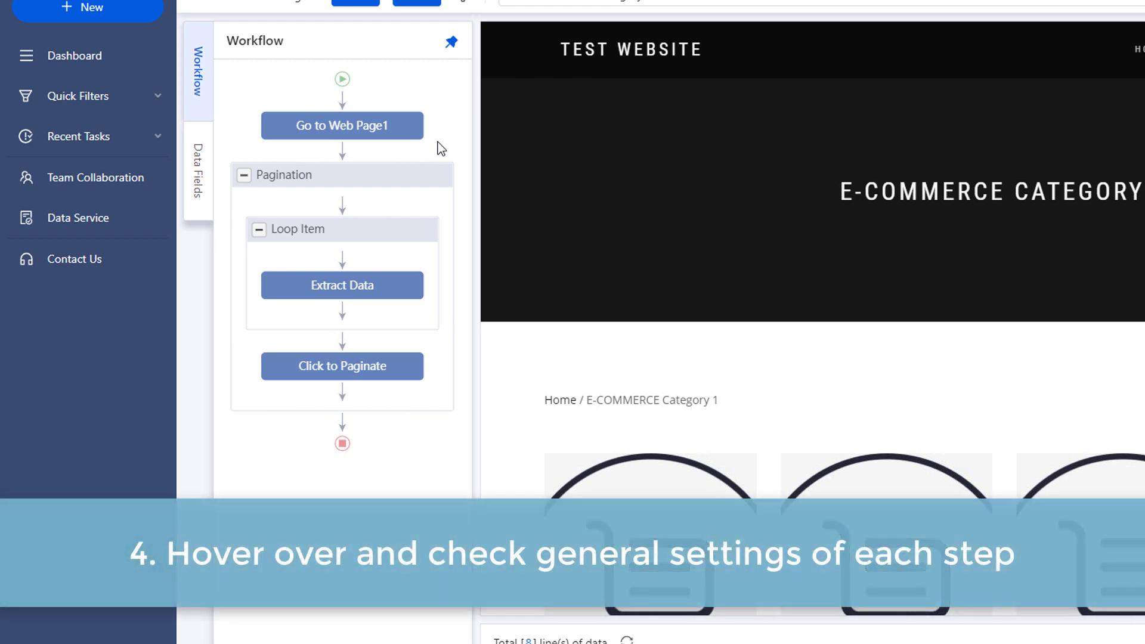
{"action": "mouse_move", "coordinate": [344, 136]}
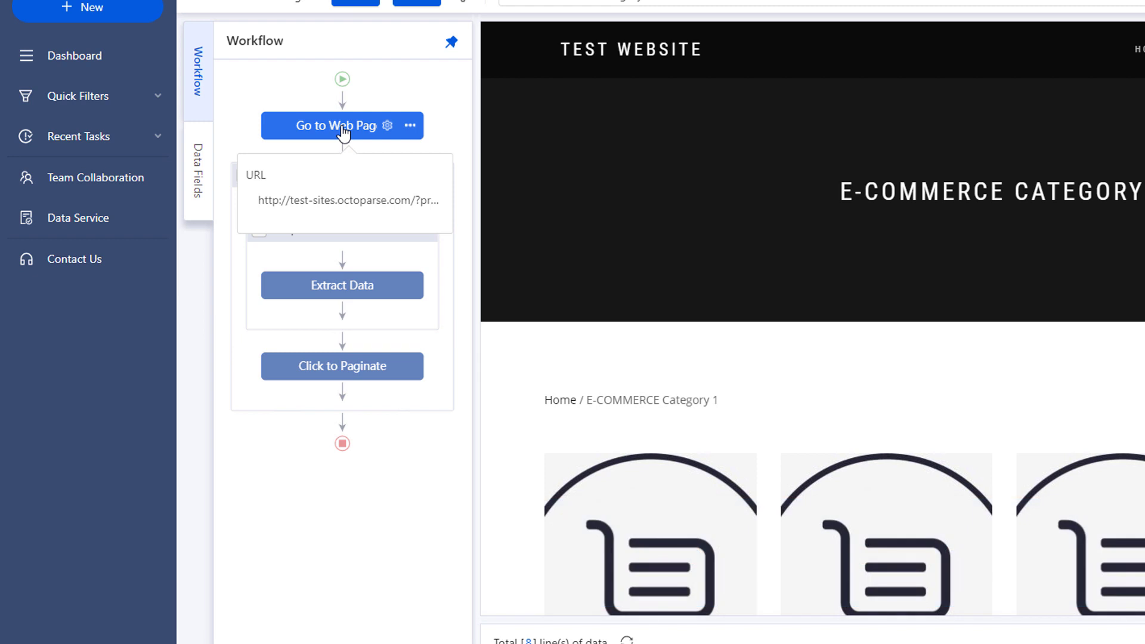
{"action": "mouse_move", "coordinate": [343, 177]}
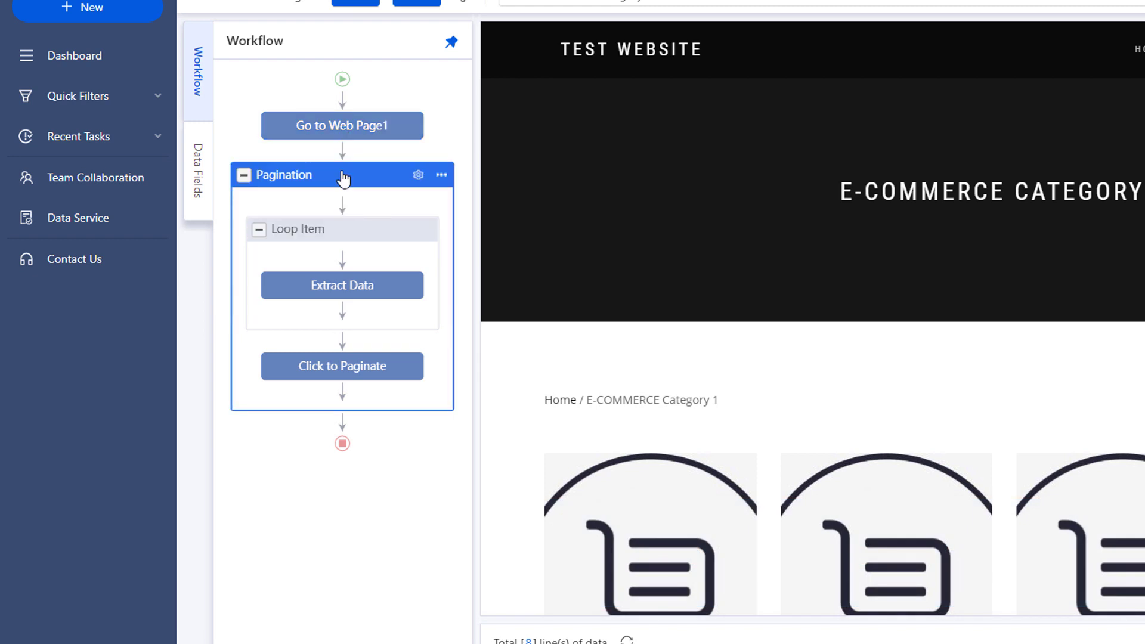
{"action": "mouse_move", "coordinate": [345, 234]}
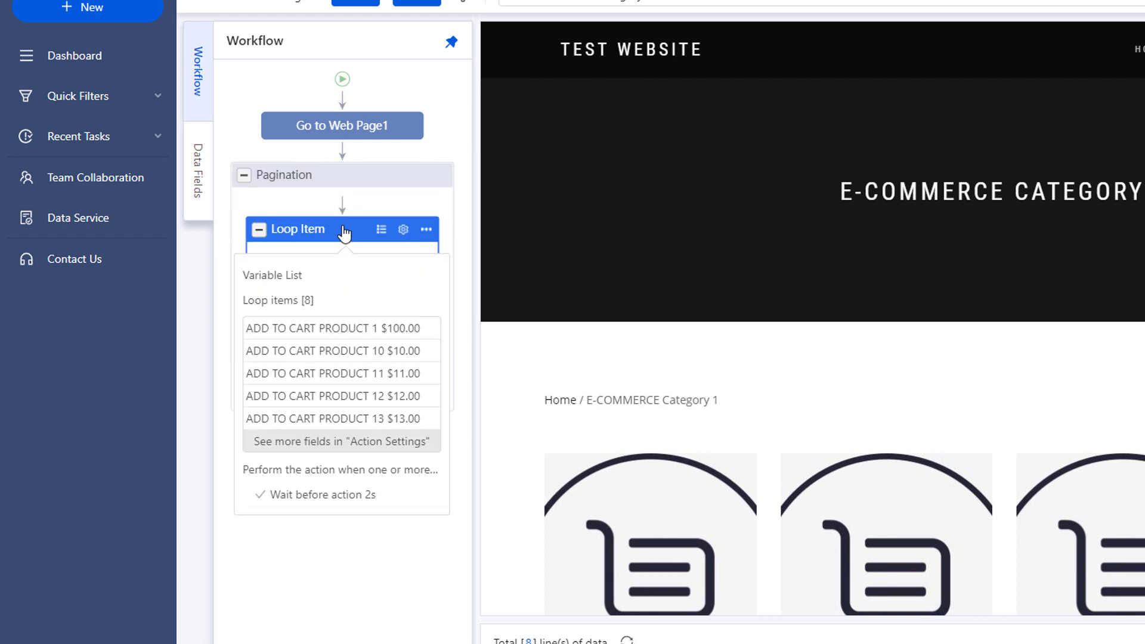
{"action": "mouse_move", "coordinate": [347, 289]}
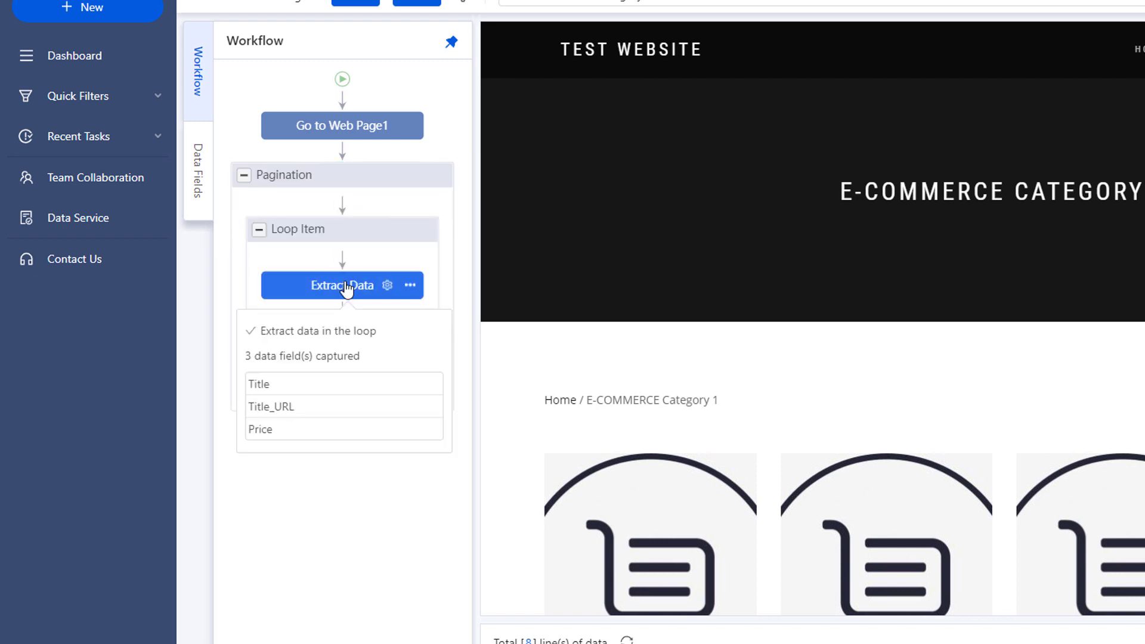
{"action": "mouse_move", "coordinate": [346, 371]}
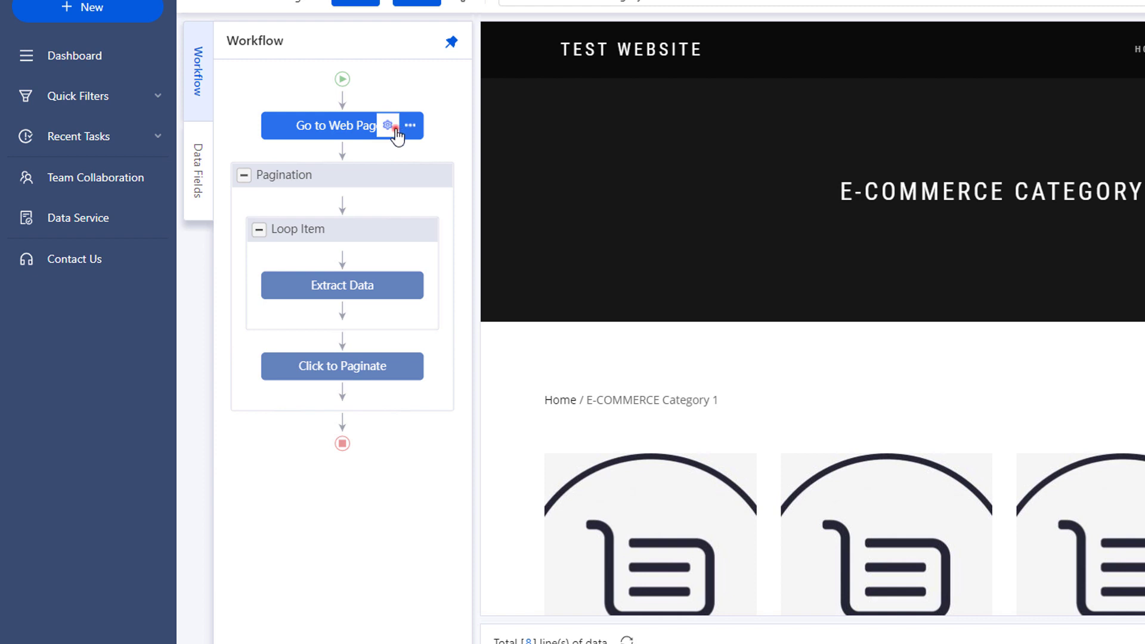
Review the Go to Web Page1 settings, keeping its 20s page load timeout
{"action": "left_click", "coordinate": [395, 128]}
{"action": "left_click", "coordinate": [305, 103]}
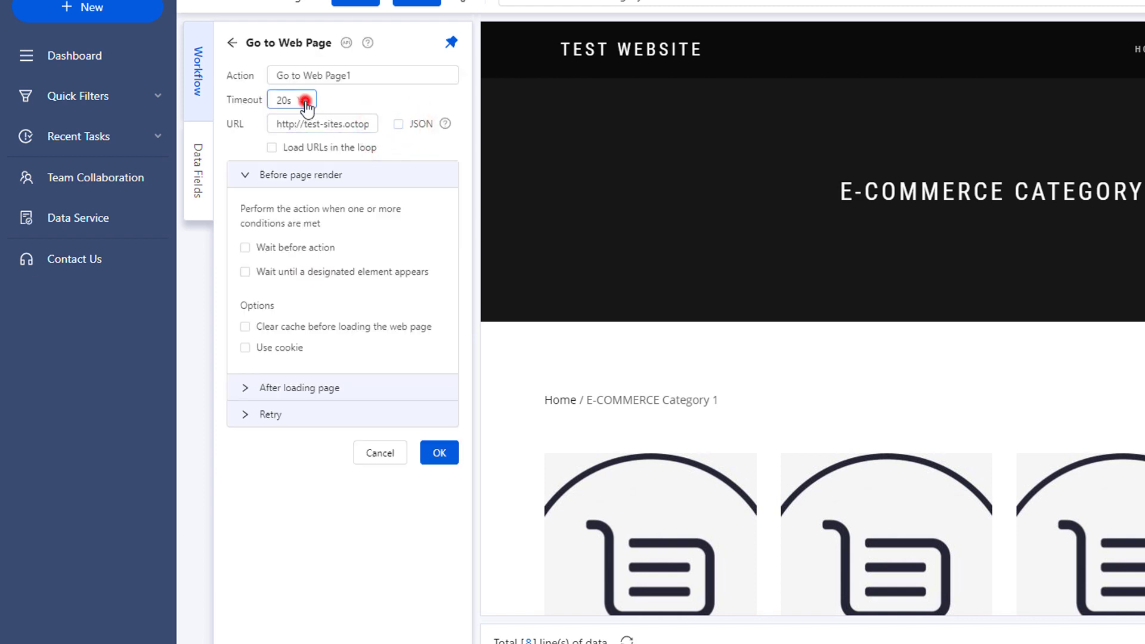
{"action": "left_click", "coordinate": [305, 101]}
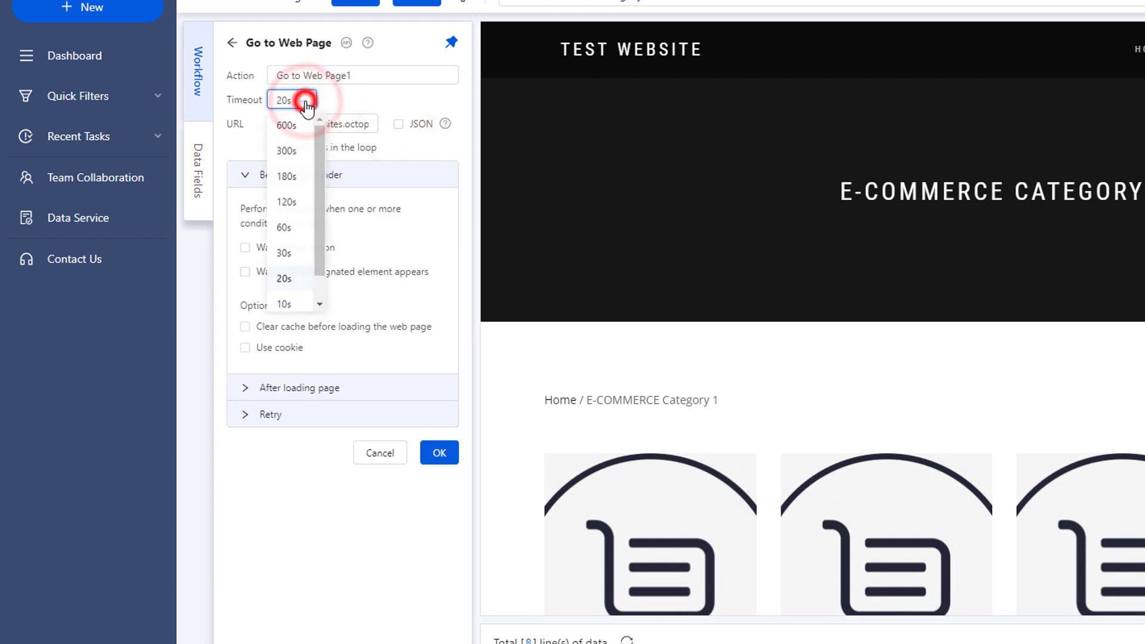
{"action": "left_click", "coordinate": [250, 188]}
{"action": "left_click", "coordinate": [250, 189]}
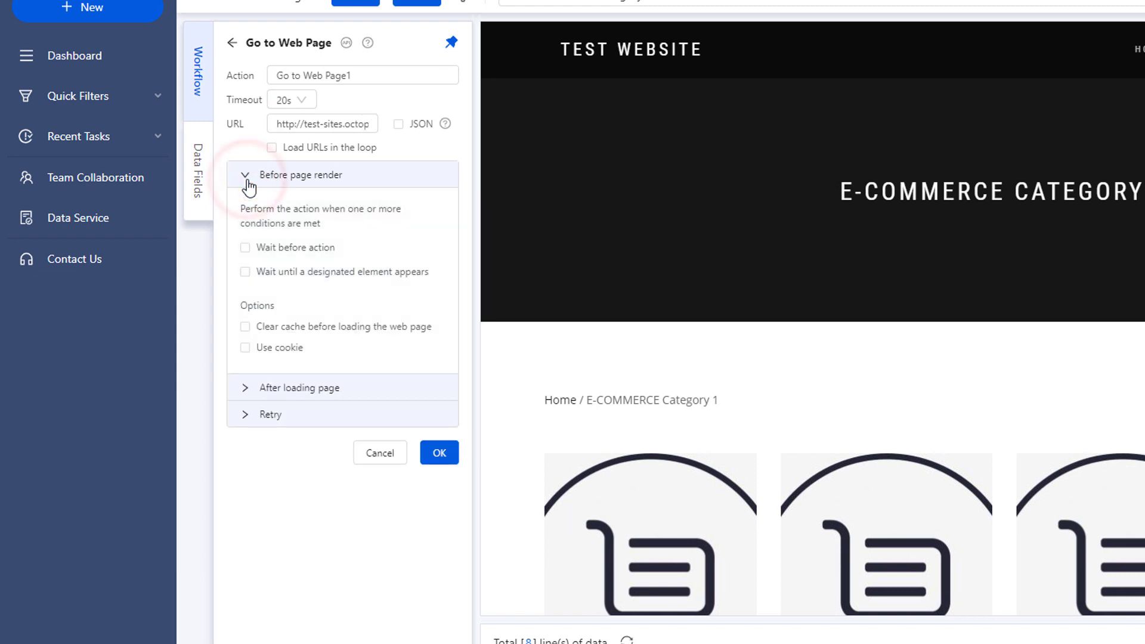
{"action": "left_click", "coordinate": [233, 45]}
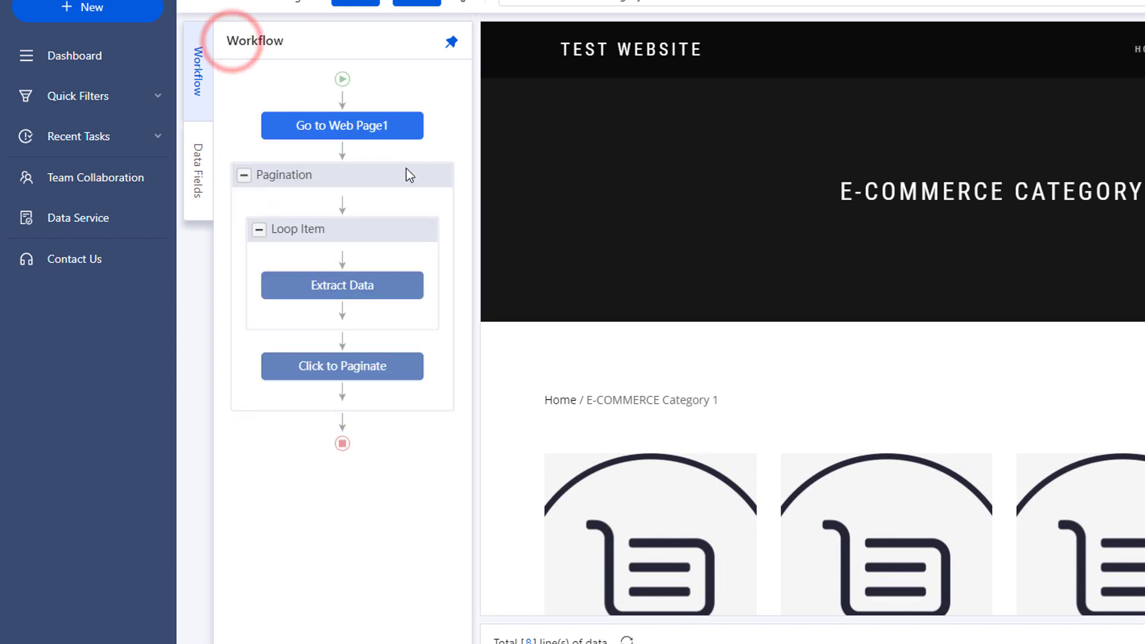
Check the Pagination loop's Exit Loop options, then open the Extract Data step's settings
{"action": "left_click", "coordinate": [425, 178]}
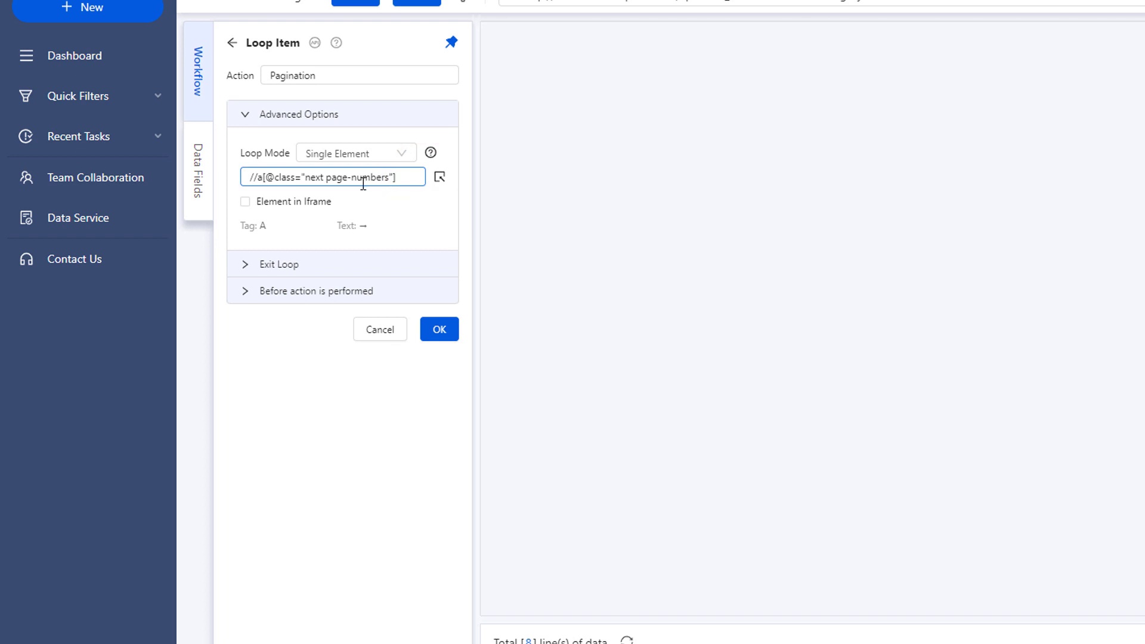
{"action": "left_click", "coordinate": [247, 266]}
{"action": "left_click", "coordinate": [246, 265]}
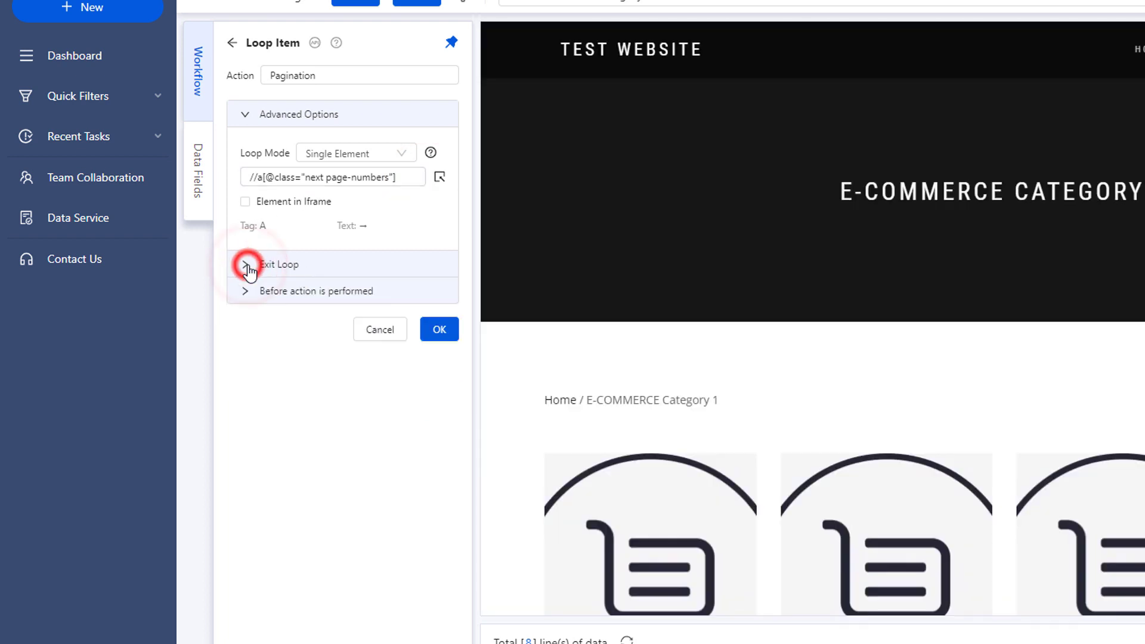
{"action": "left_click", "coordinate": [233, 44]}
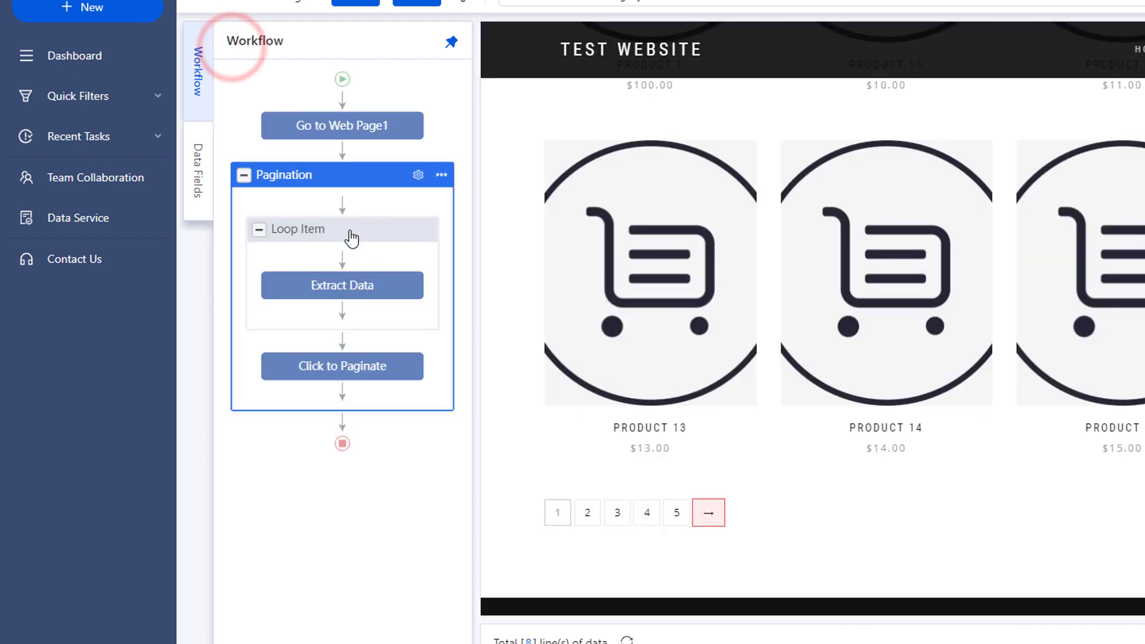
{"action": "mouse_move", "coordinate": [392, 290]}
{"action": "left_click", "coordinate": [389, 285]}
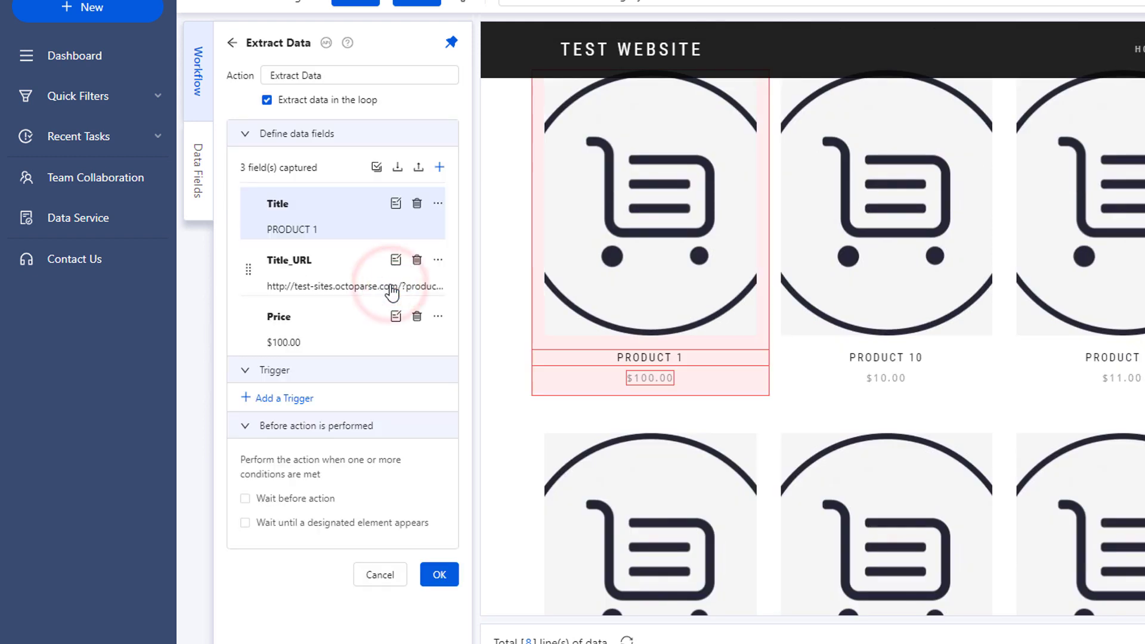